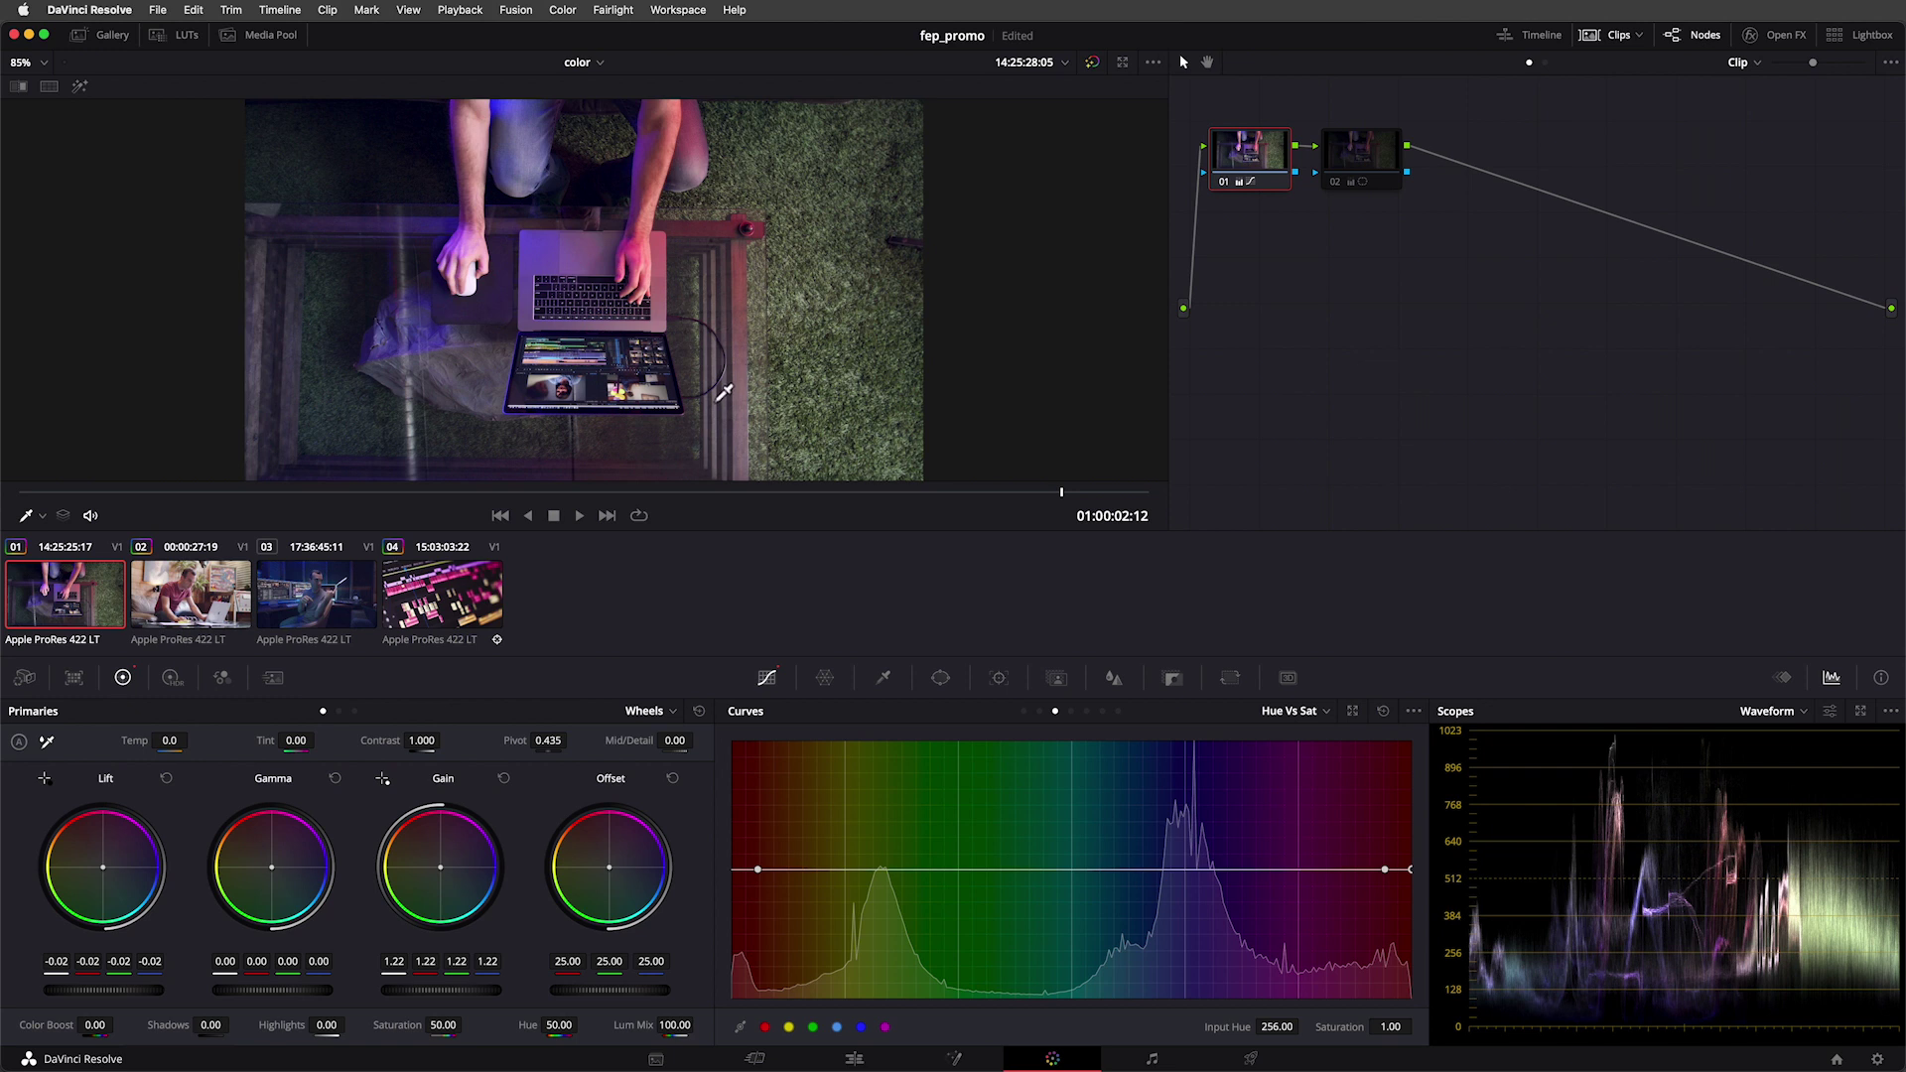
Step: Keep the Waveform scope and switch off Colorize in its display settings
{"action": "left_click", "coordinate": [1804, 713]}
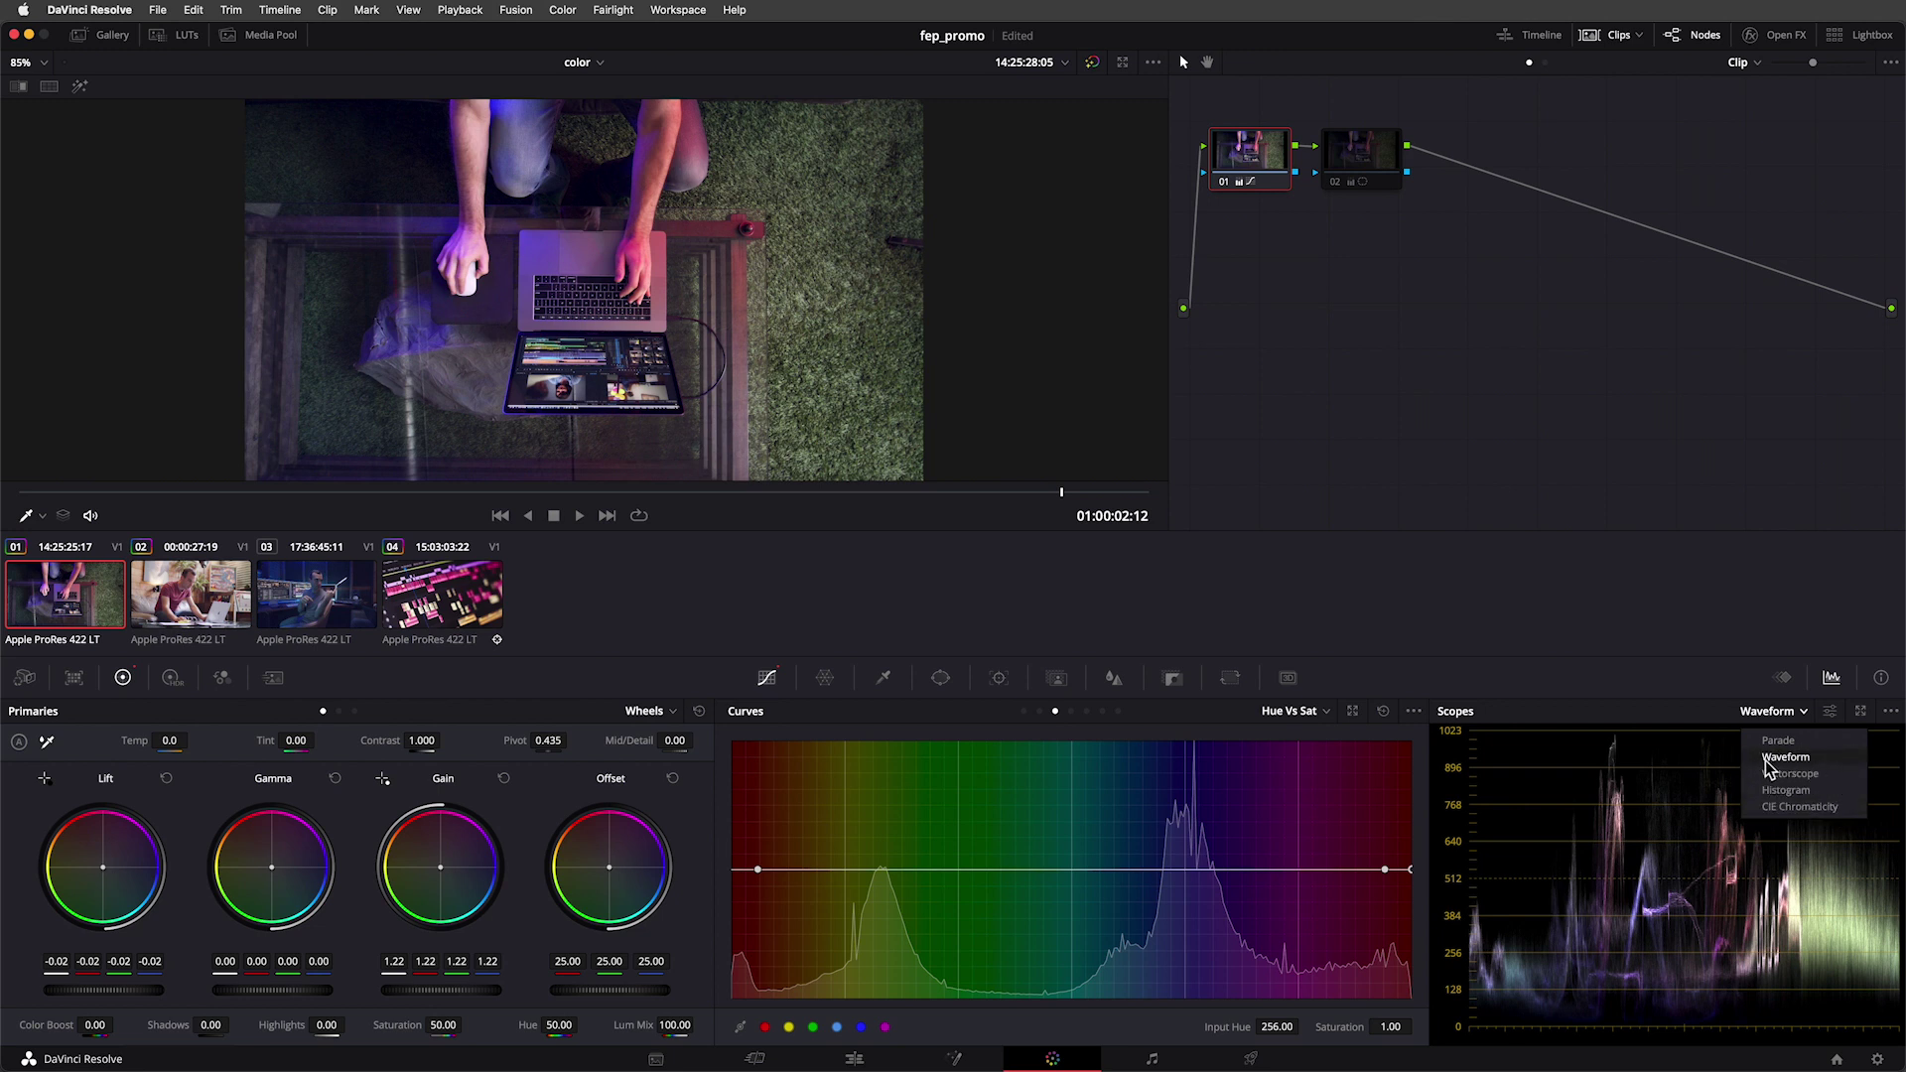
{"action": "left_click", "coordinate": [1864, 771]}
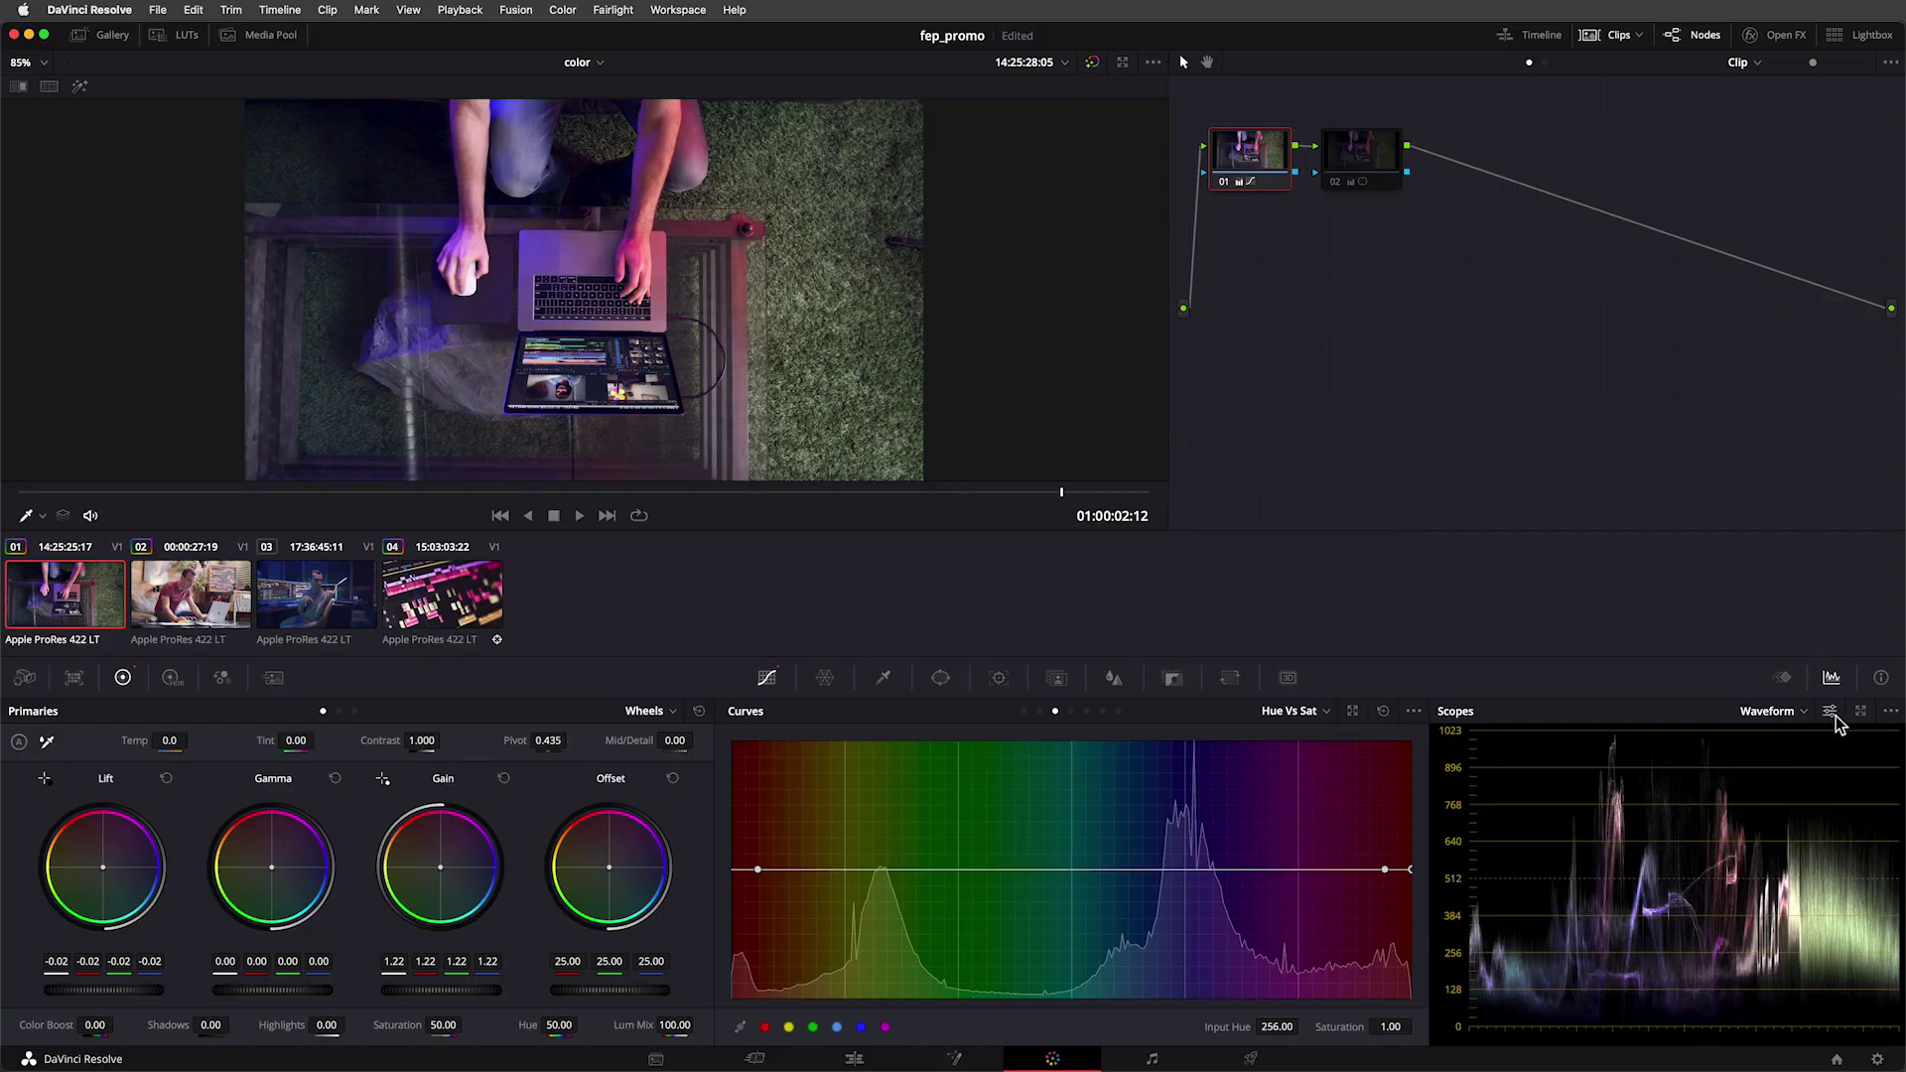
{"action": "left_click", "coordinate": [1832, 713]}
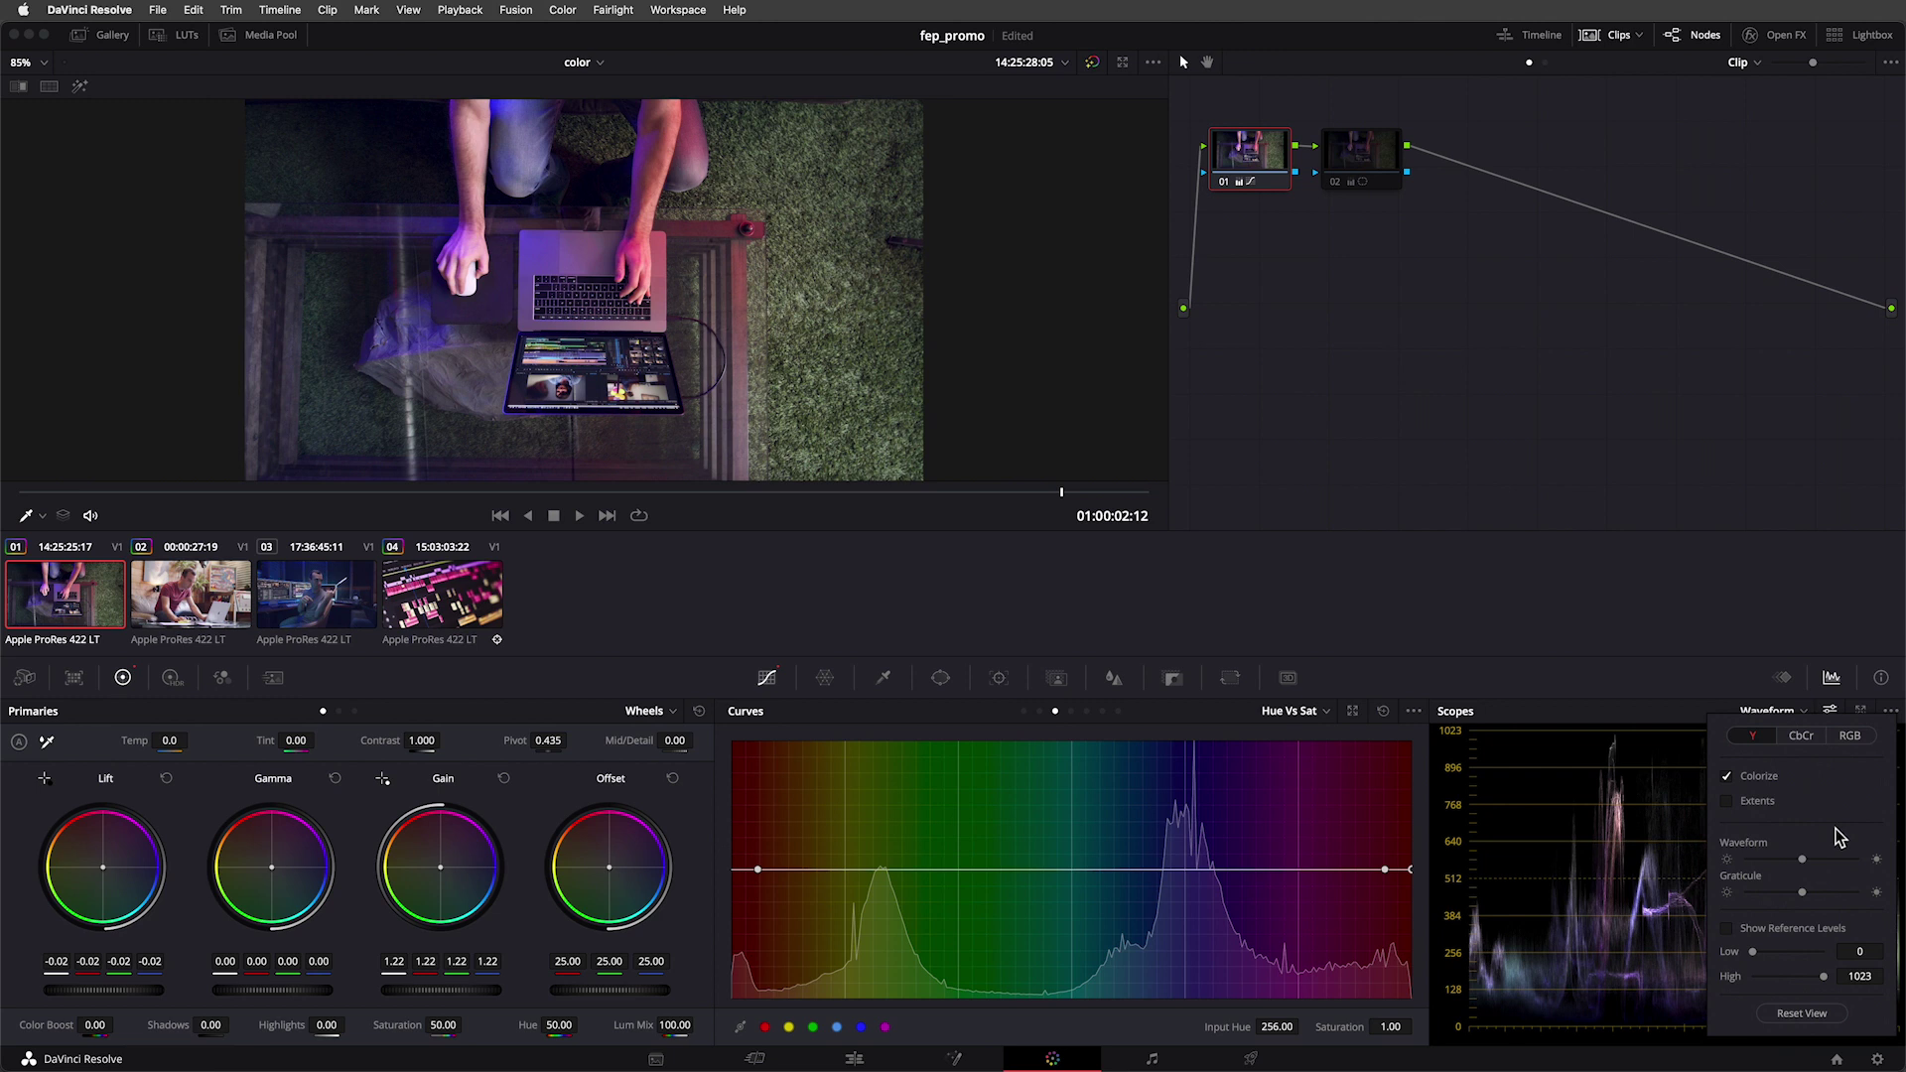
{"action": "left_click", "coordinate": [1729, 778]}
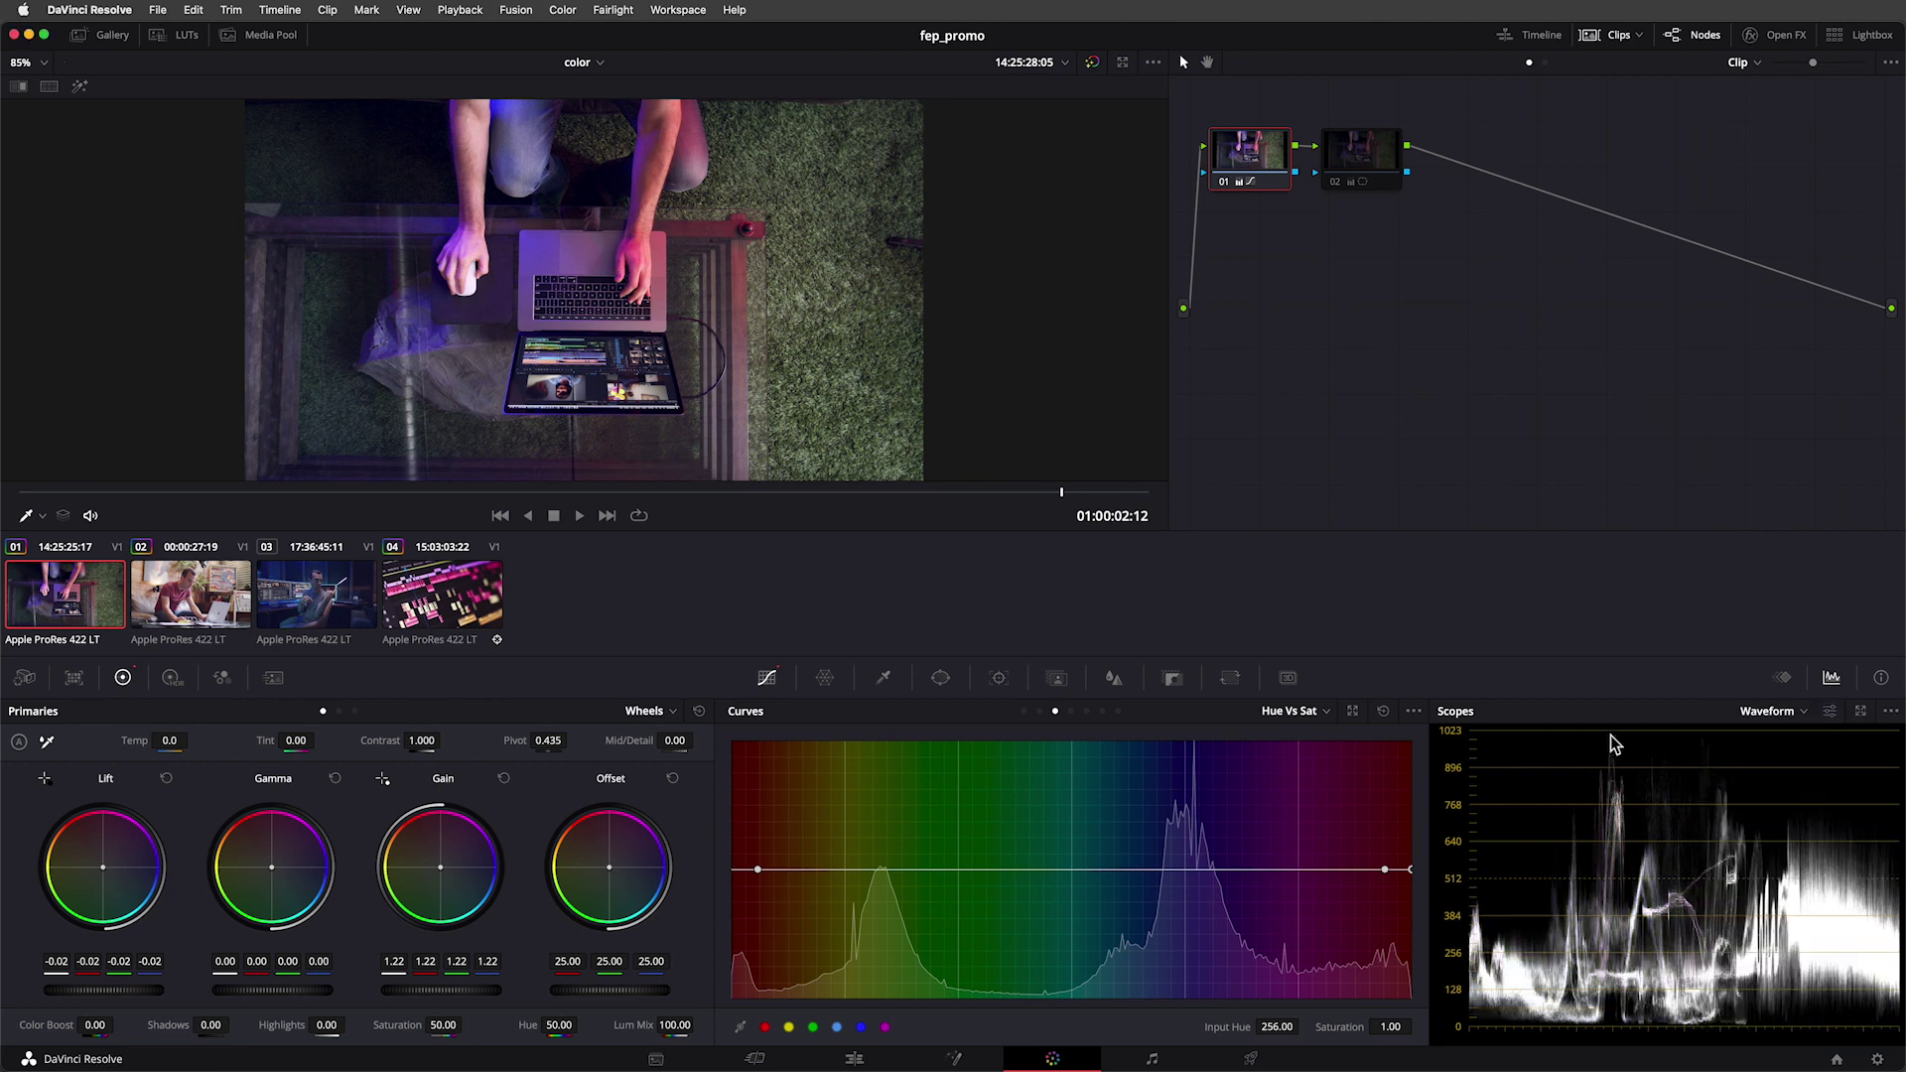
Step: Turn Colorize back on for the waveform and select node 02 to load its grade
{"action": "left_click", "coordinate": [1829, 712]}
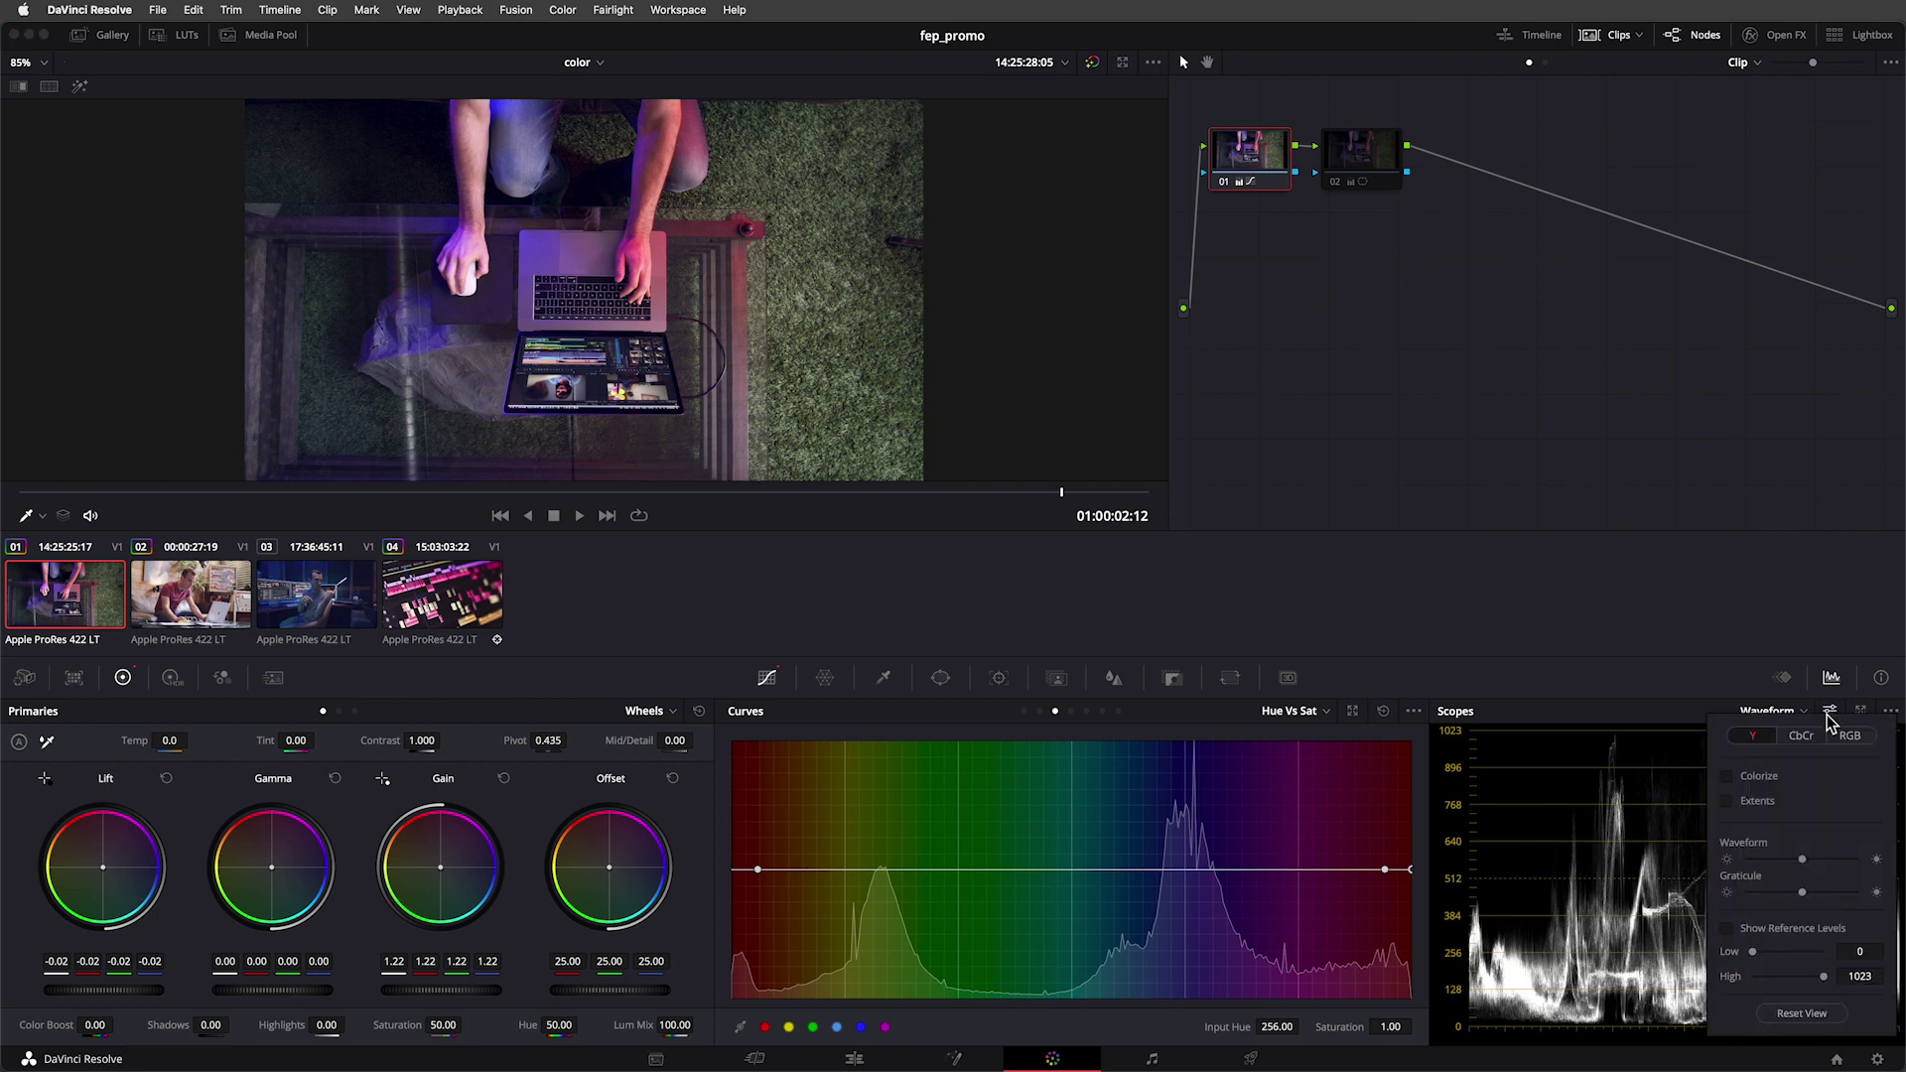
{"action": "left_click", "coordinate": [1760, 783]}
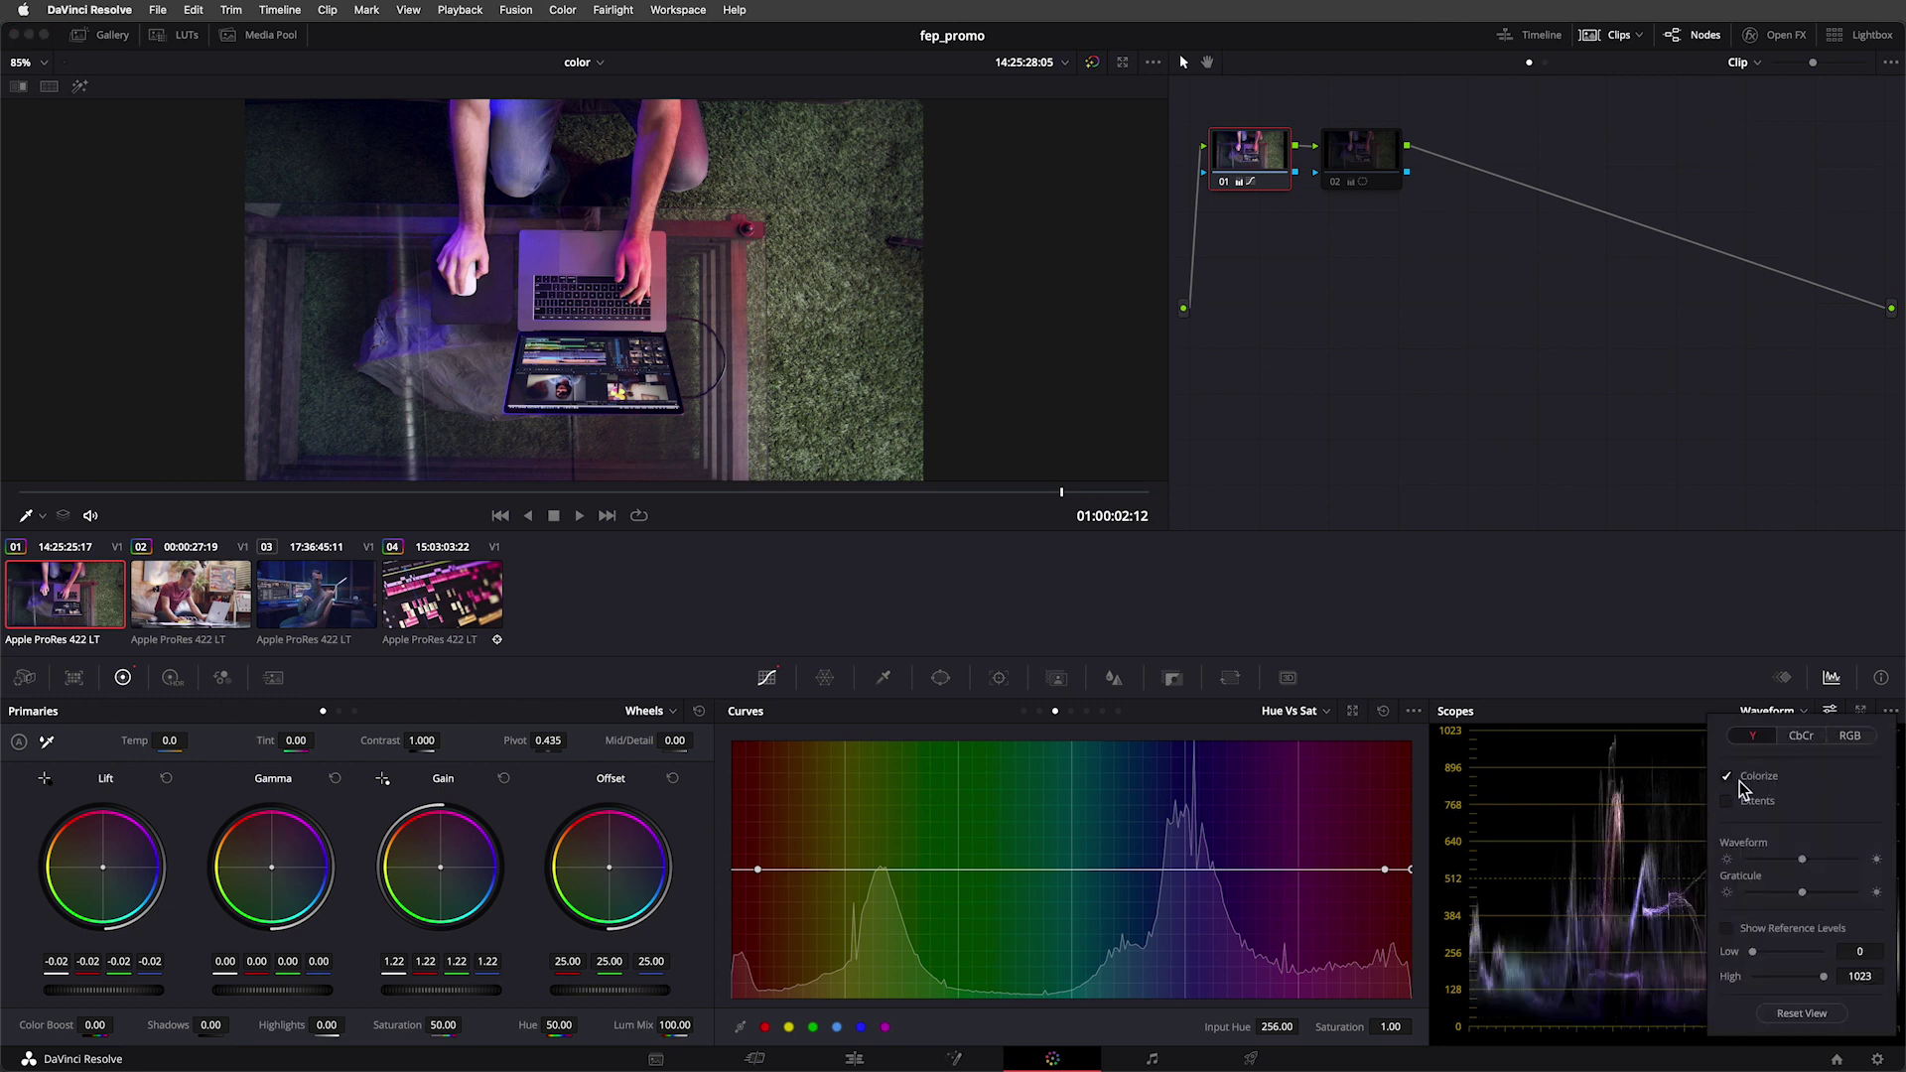
{"action": "left_click", "coordinate": [1833, 710]}
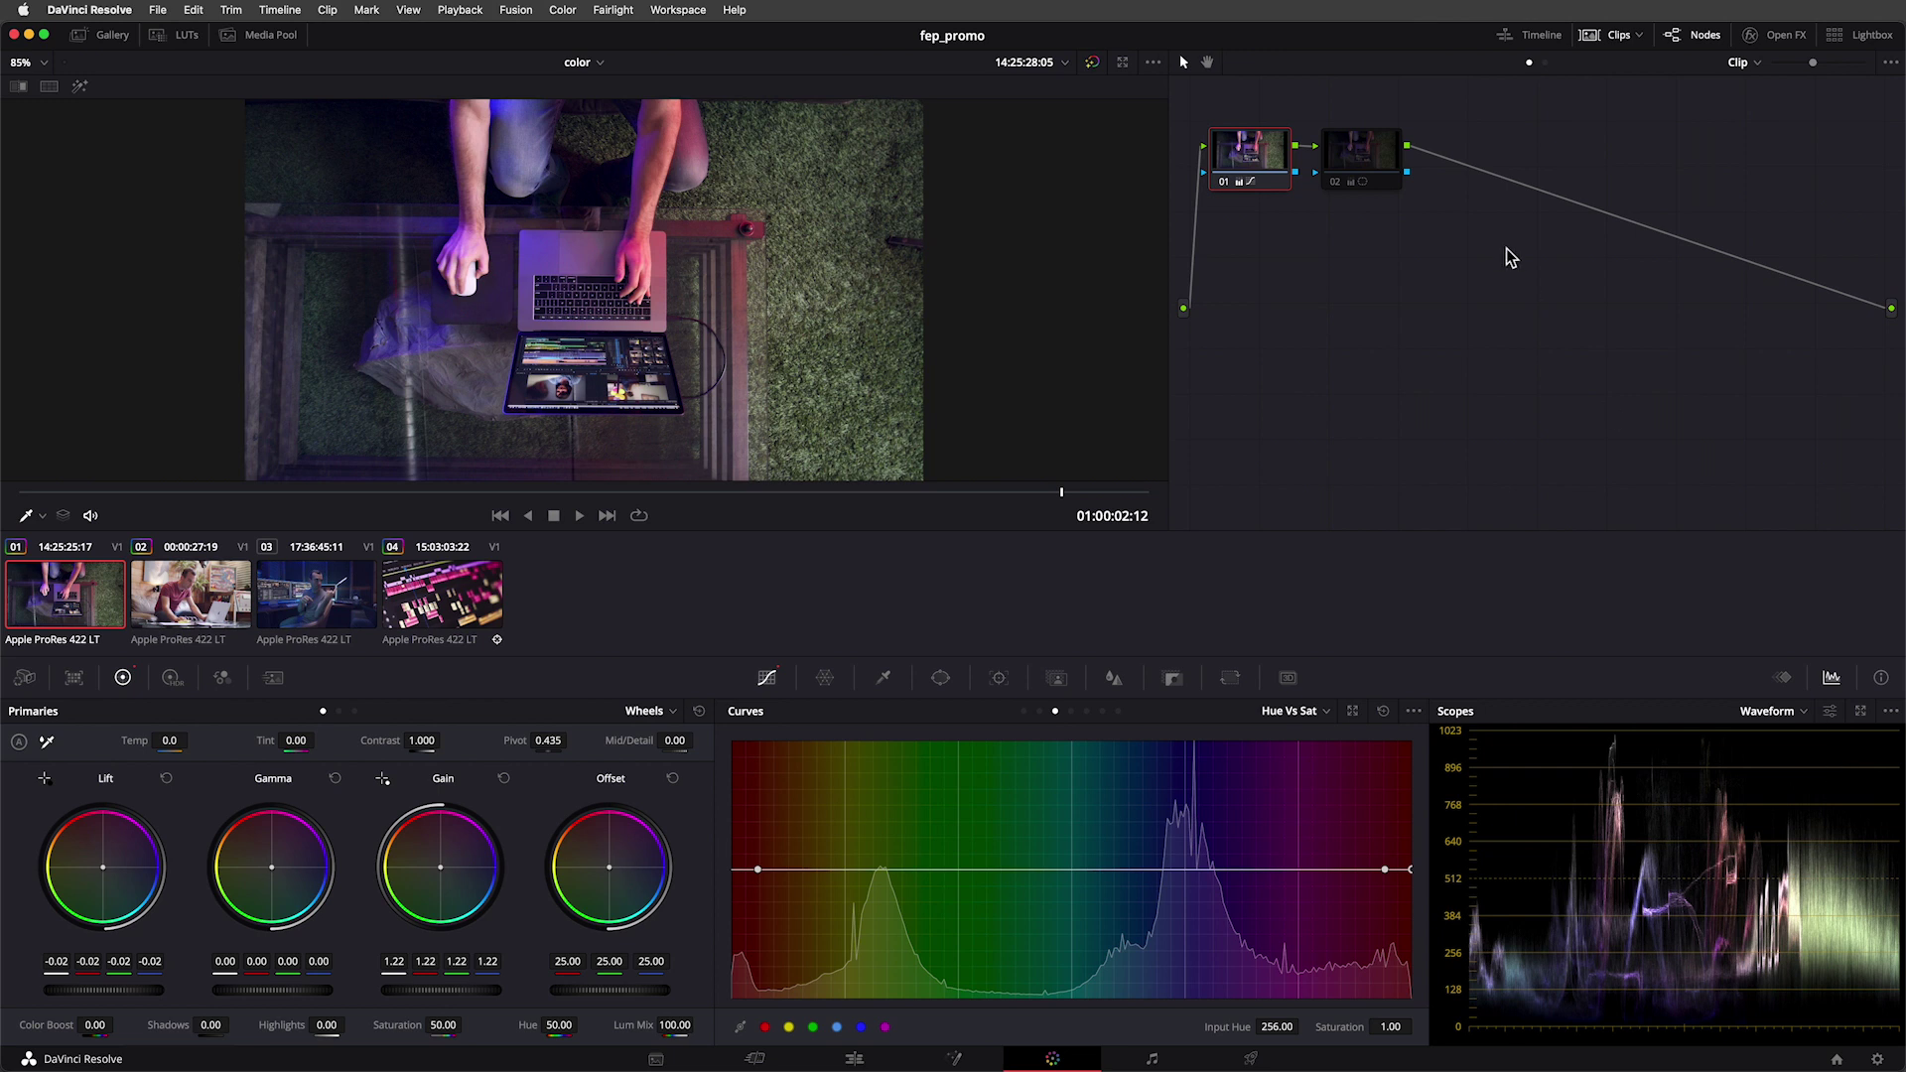
{"action": "left_click", "coordinate": [1395, 169]}
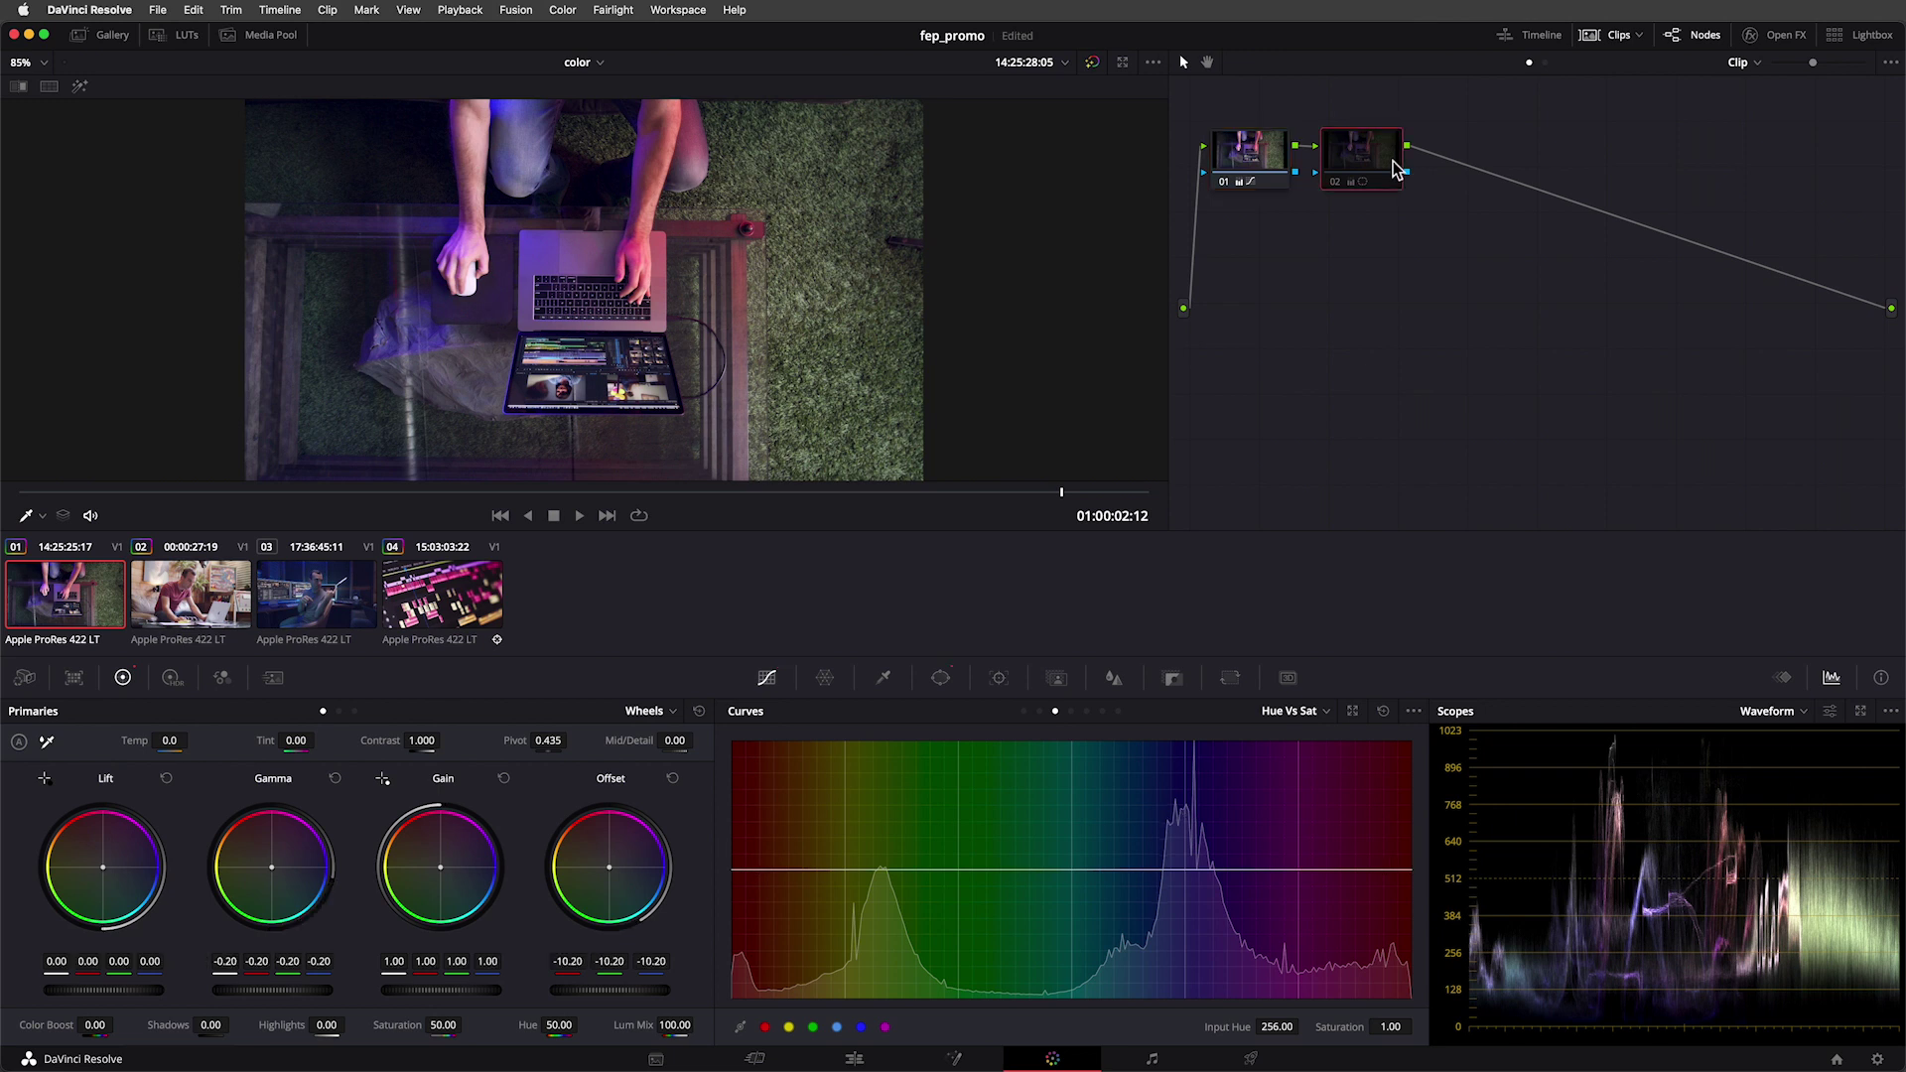
Step: Enable node 02, show the Power Window overlay, drag its oval left, then disable the node
{"action": "key", "text": "ctrl+d"}
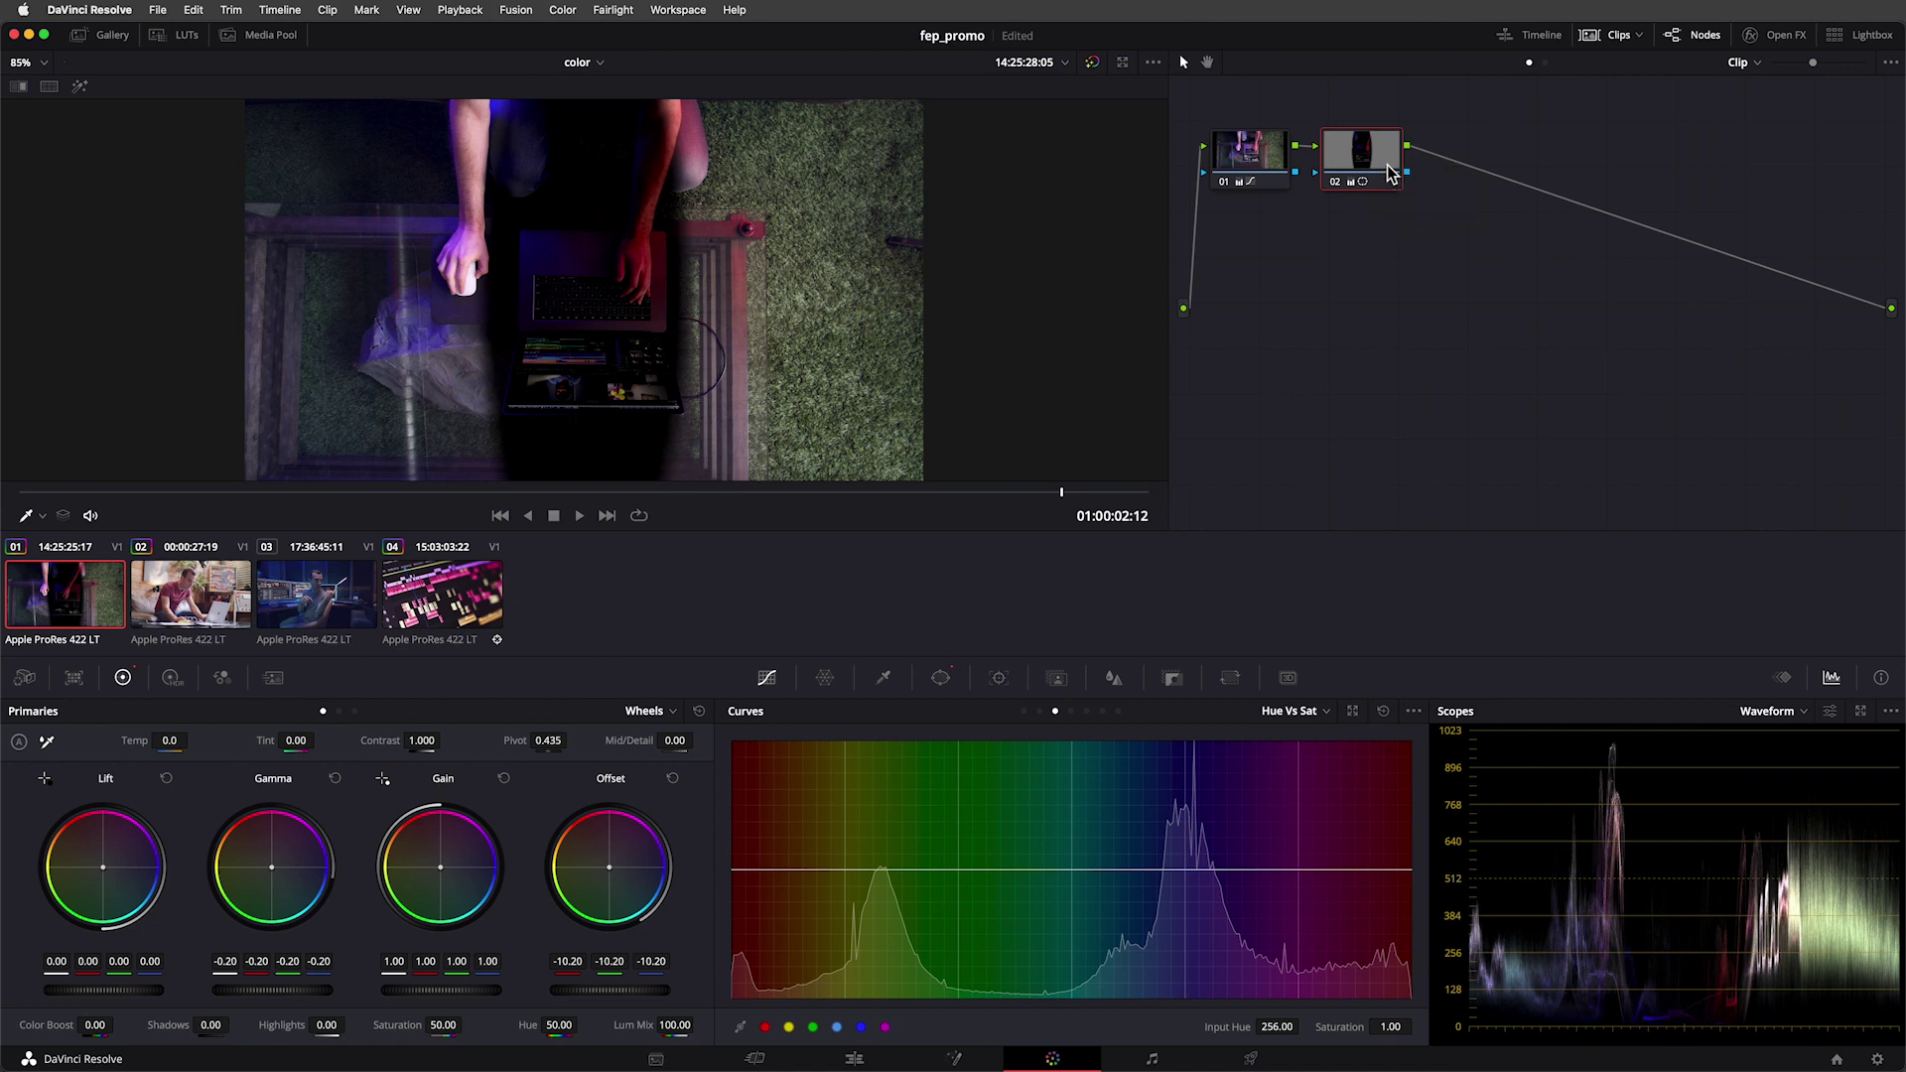
{"action": "left_click", "coordinate": [43, 516]}
{"action": "left_click", "coordinate": [69, 594]}
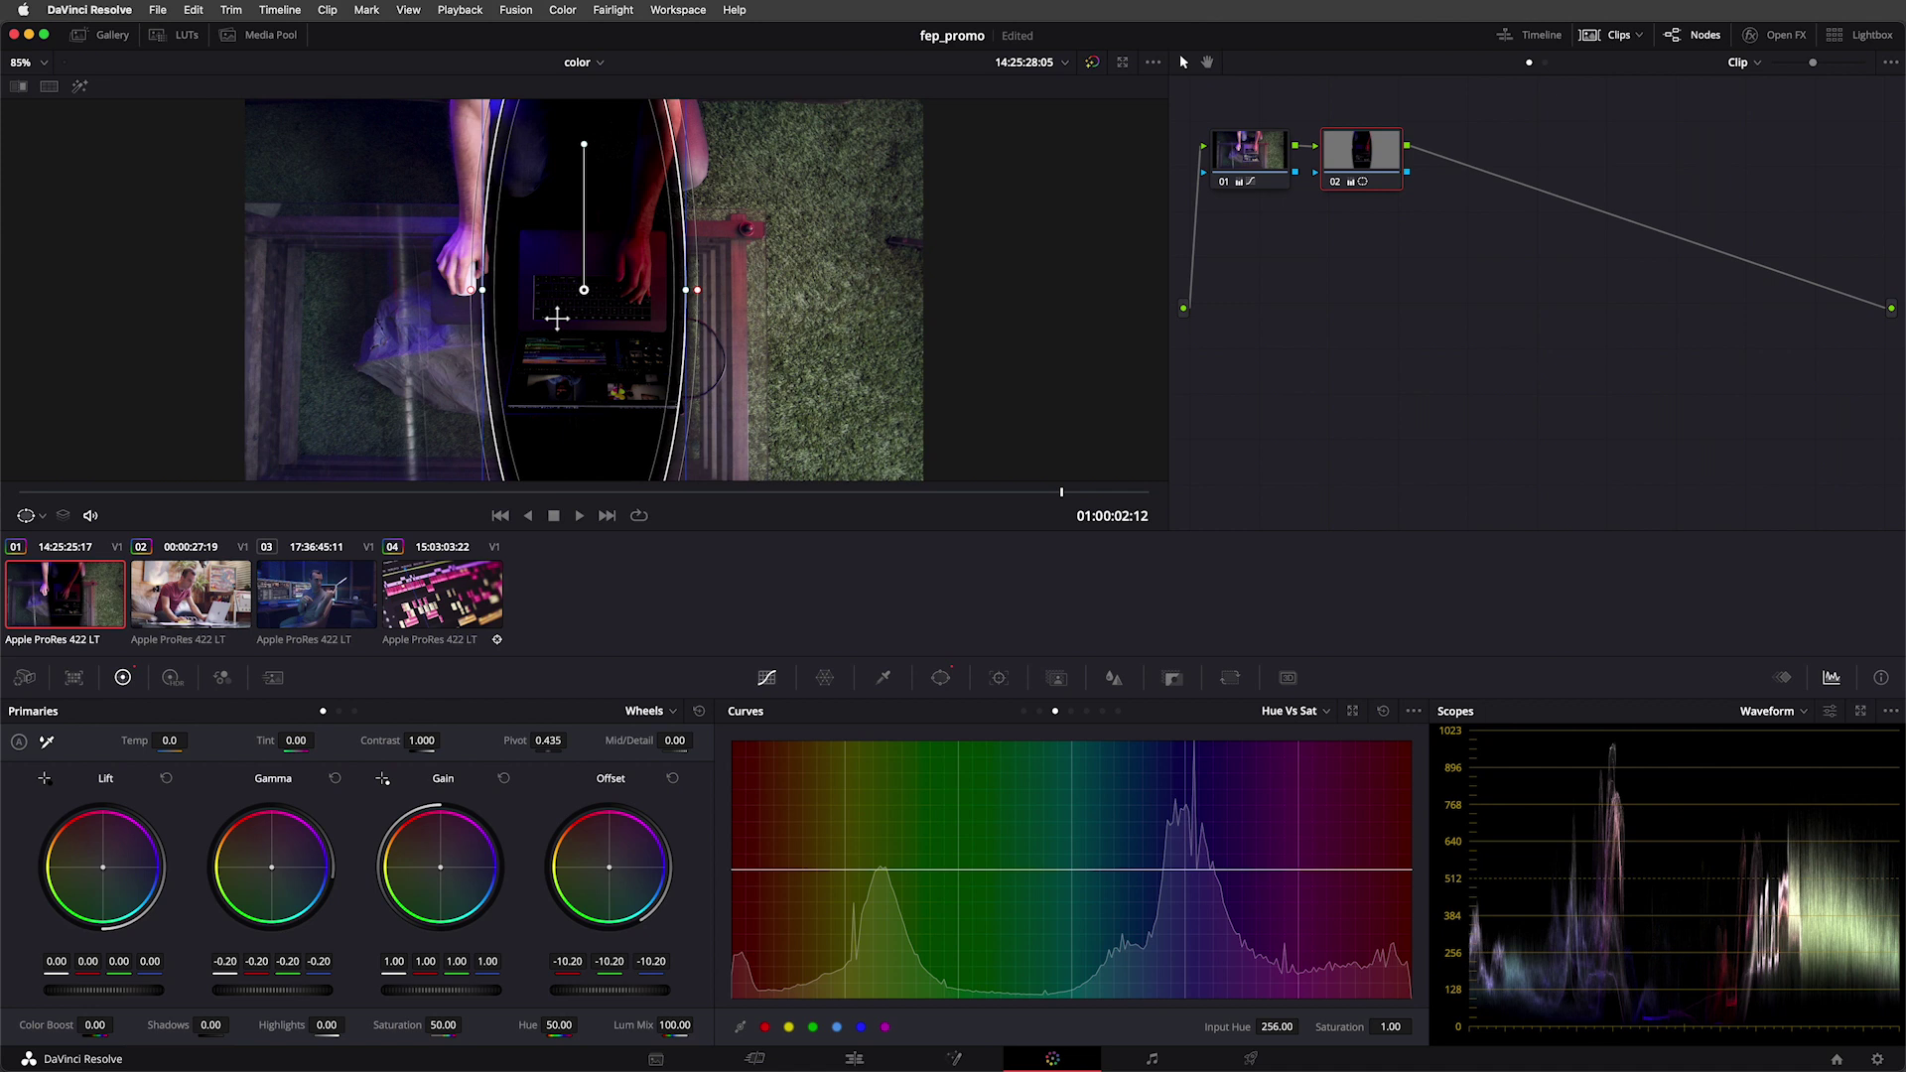
{"action": "left_click_drag", "start_coordinate": [557, 318], "coordinate": [699, 294]}
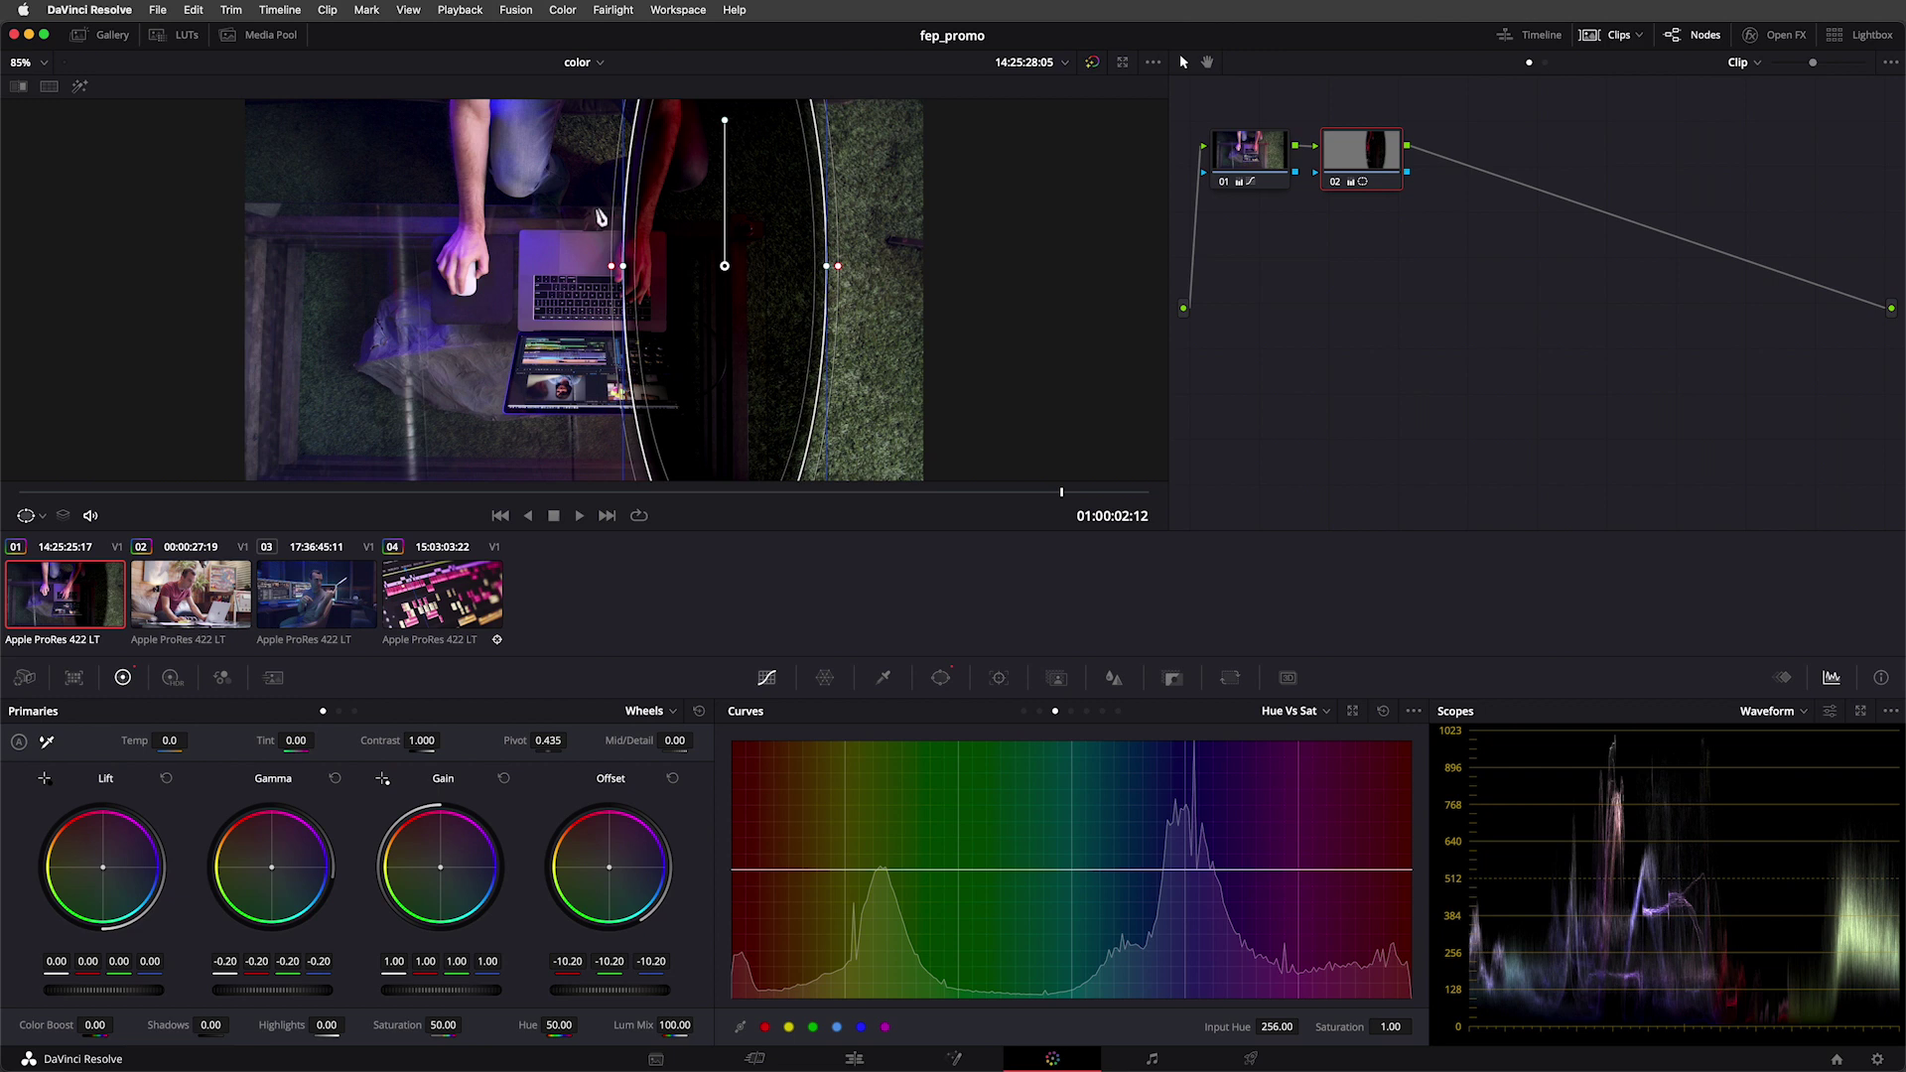
{"action": "left_click", "coordinate": [1361, 175]}
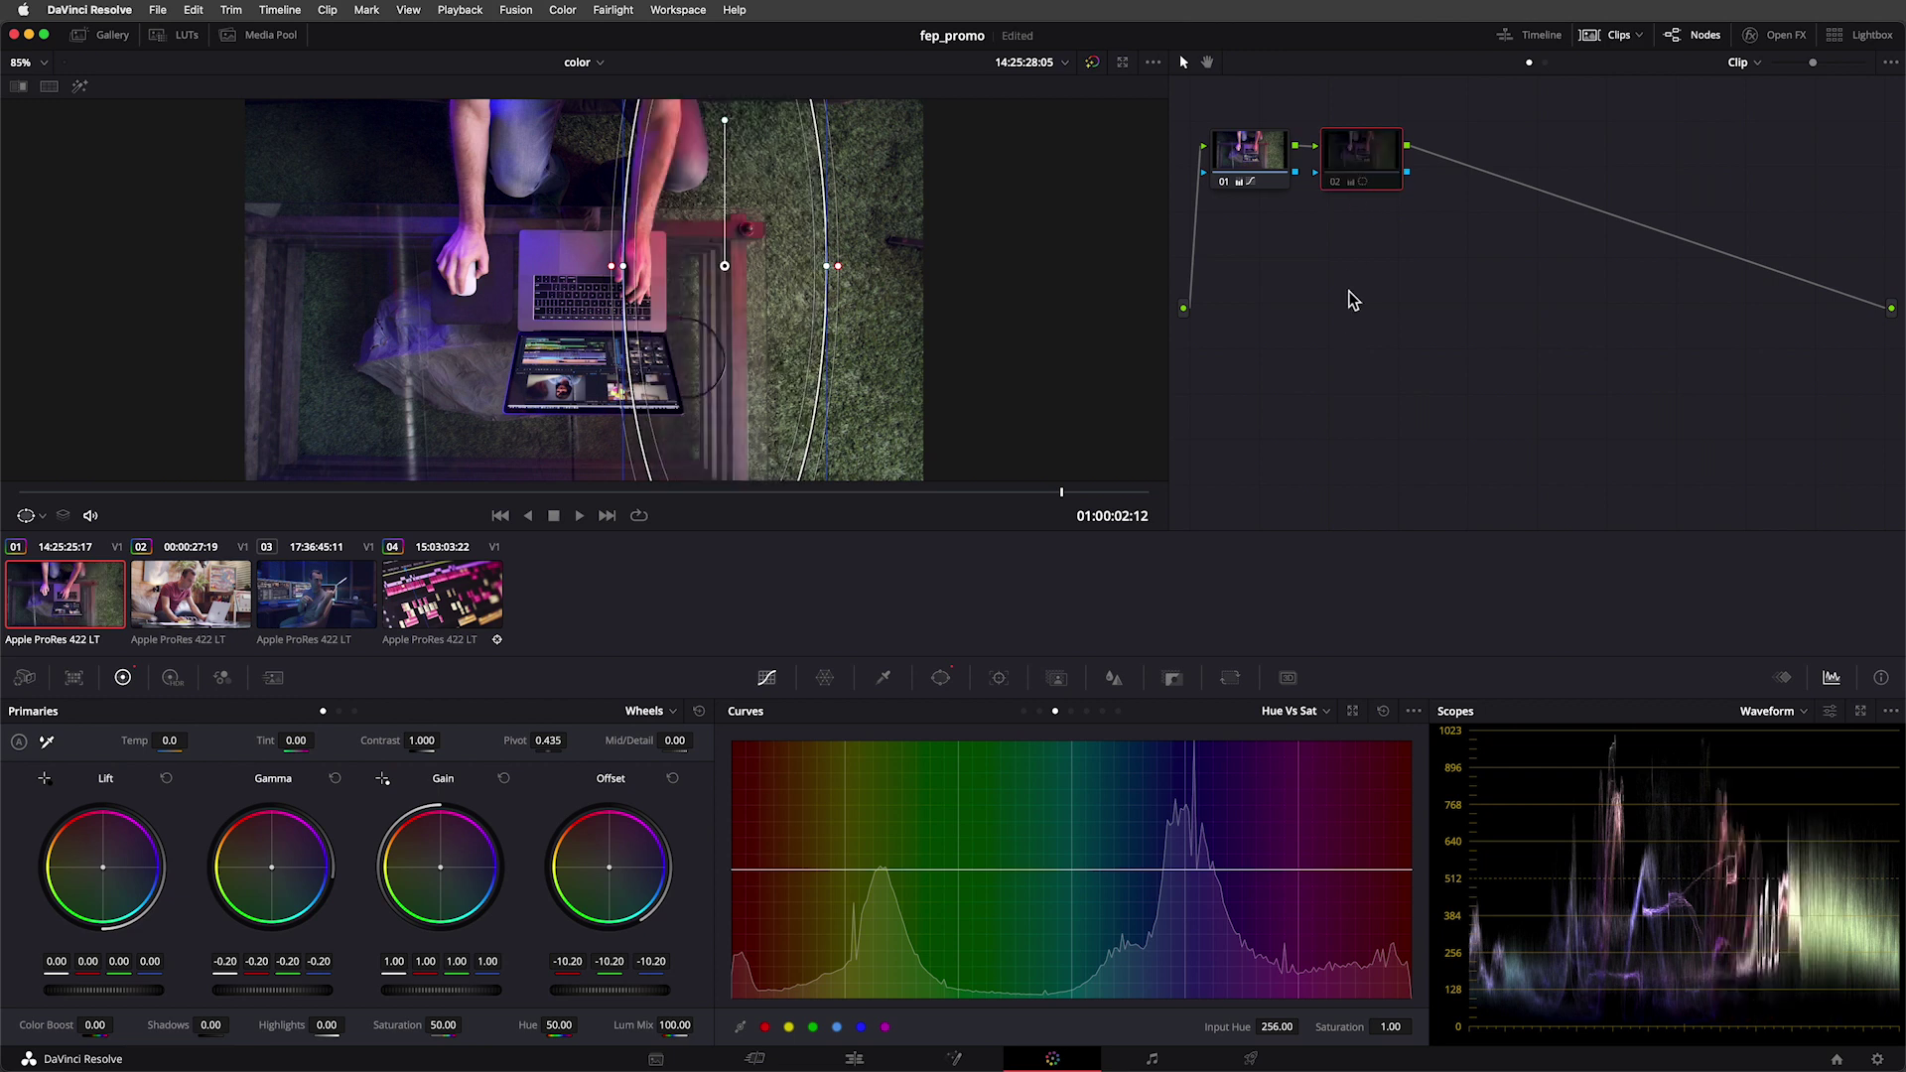
Step: Select node 01, save the fep_promo project, and load clip 02
{"action": "left_click", "coordinate": [1266, 167]}
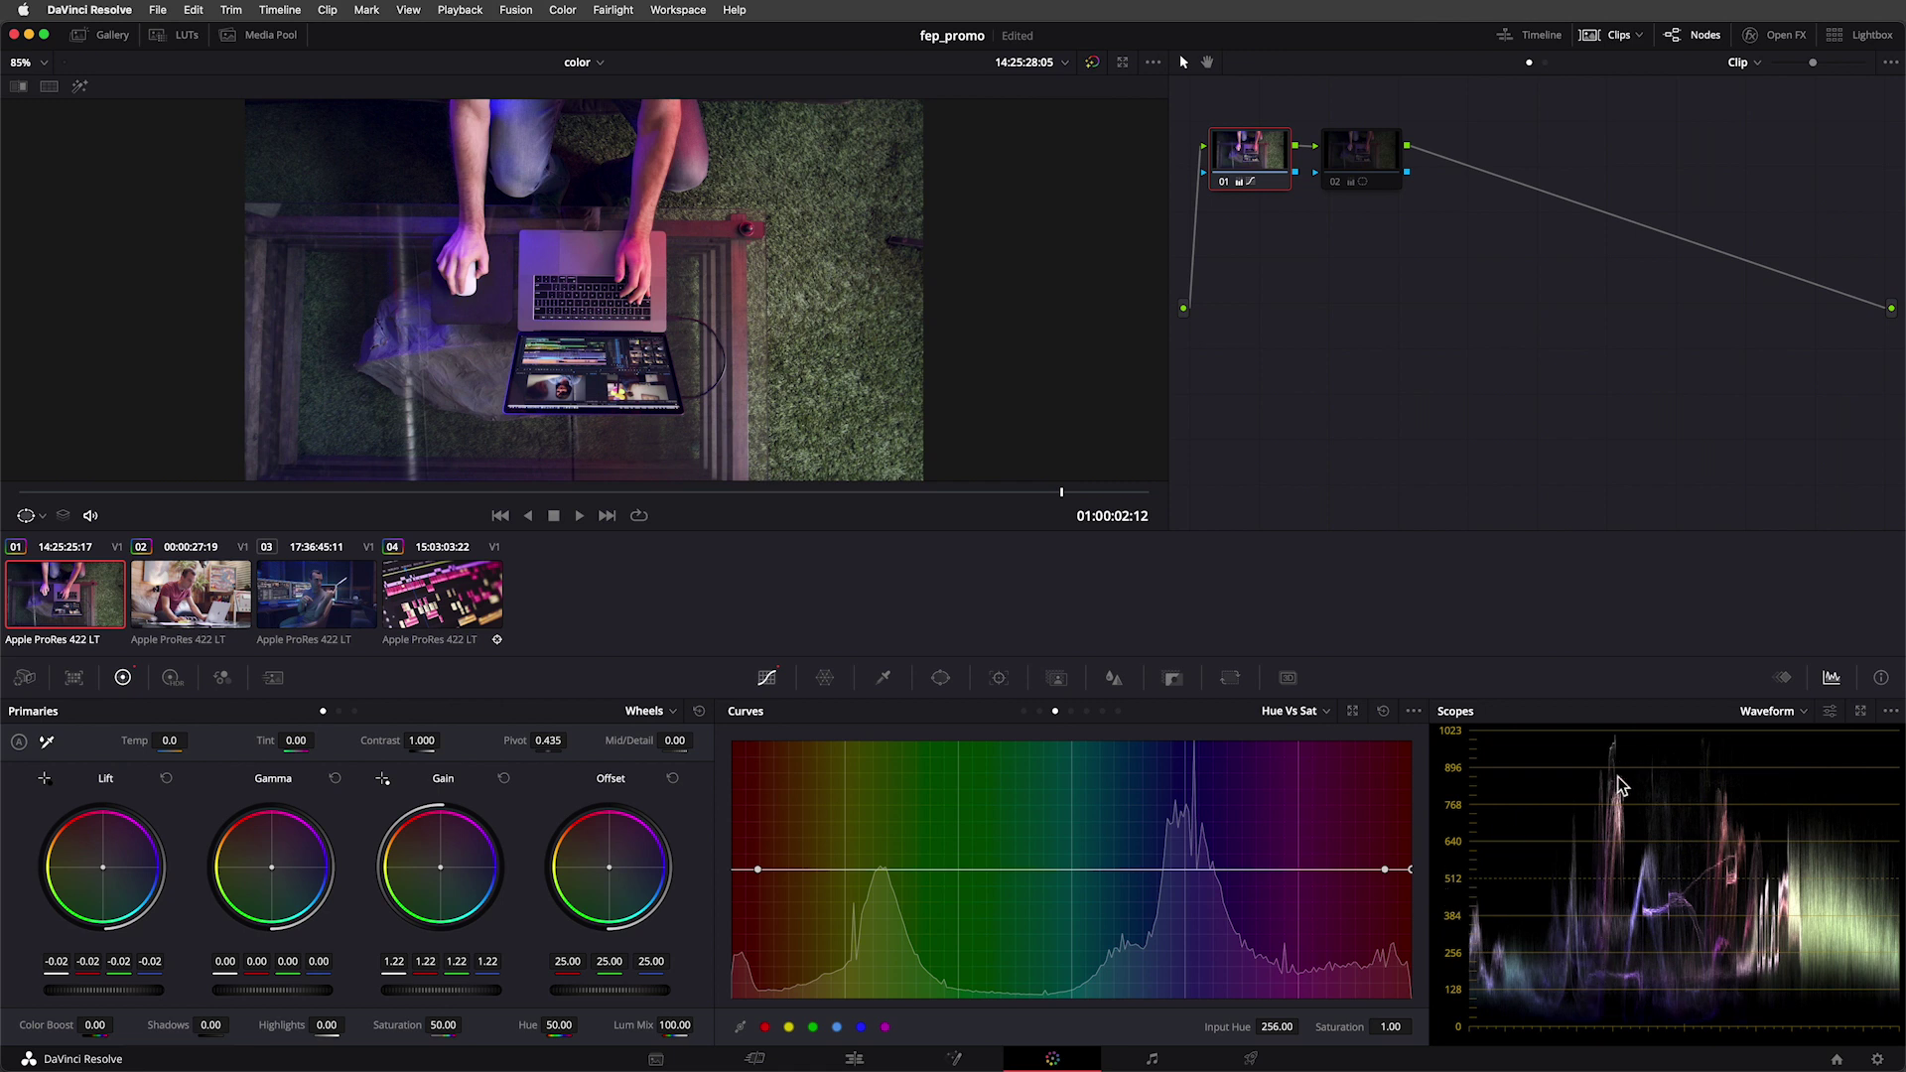
{"action": "key", "text": "super+s"}
{"action": "left_click", "coordinate": [202, 595]}
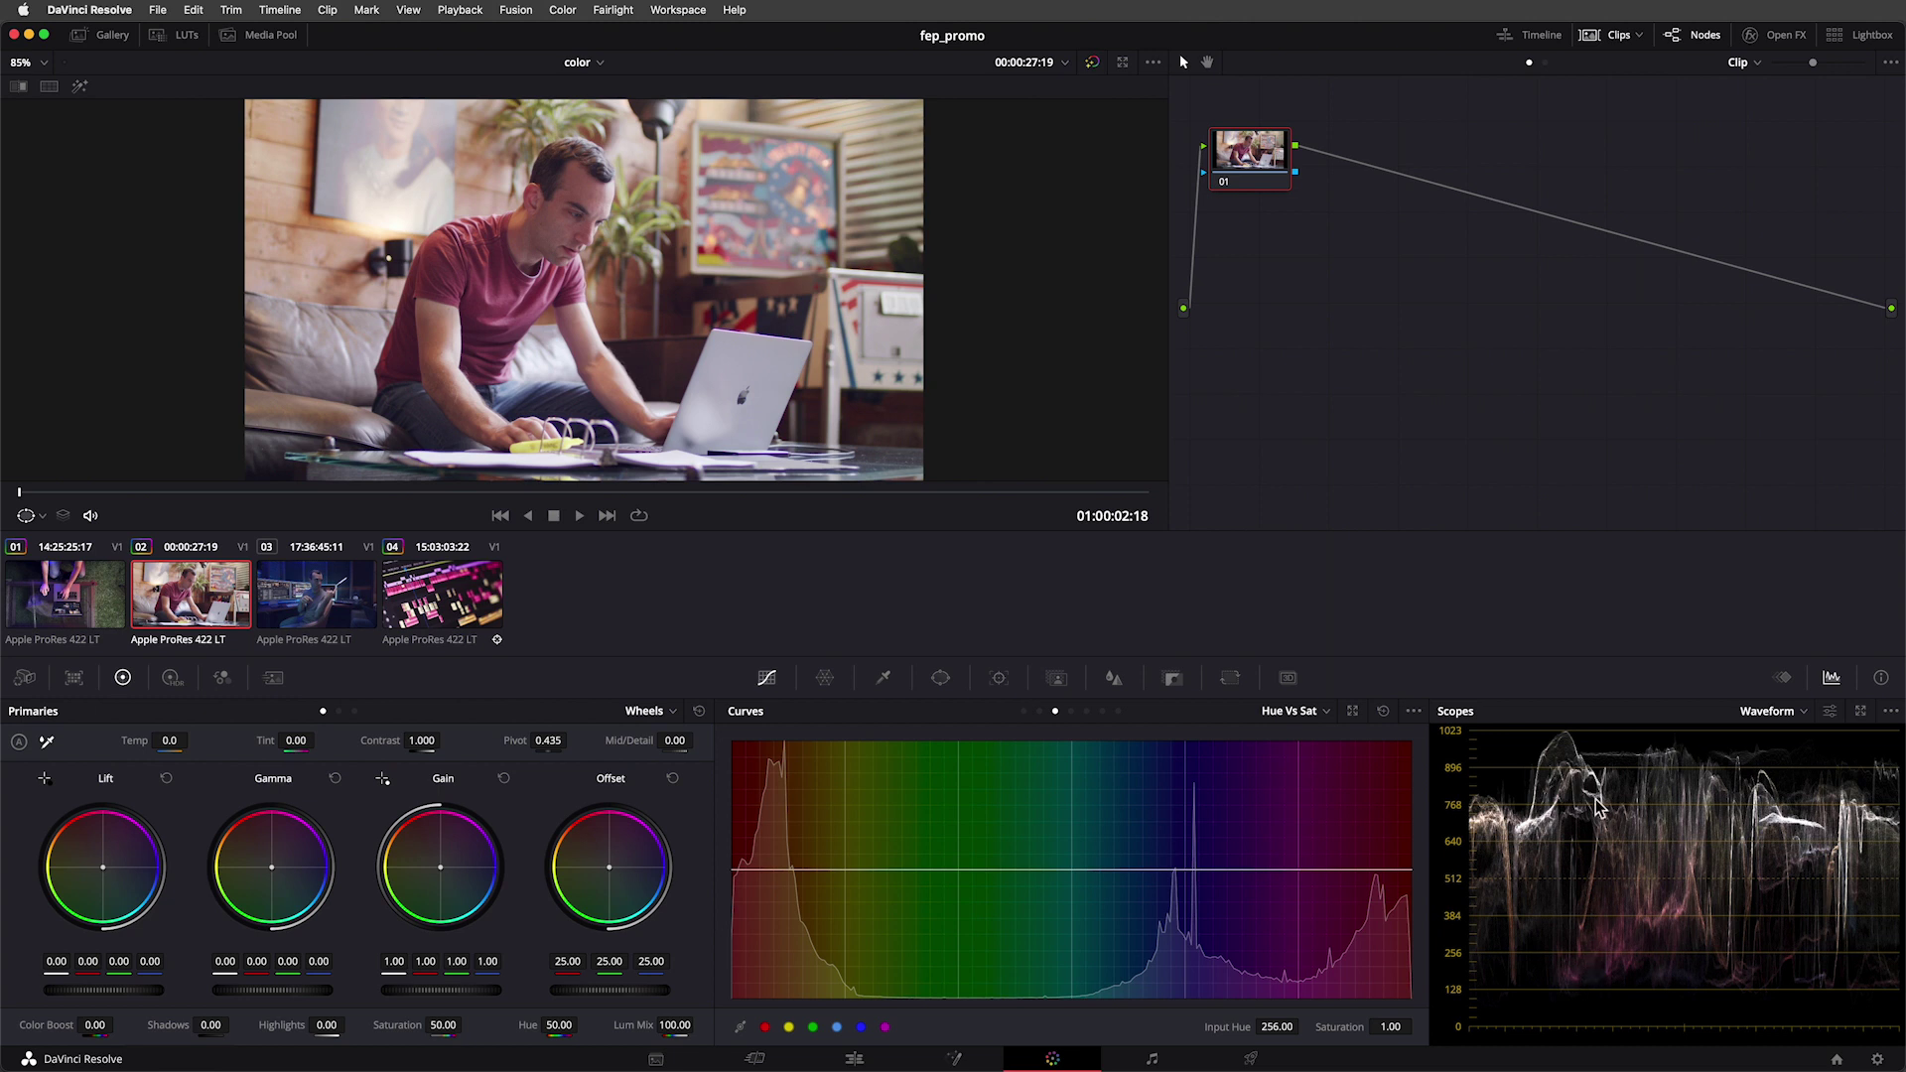
Step: Load clip 03, the blue-lit studio shot, then clip 04, the pink timeline shot
{"action": "left_click", "coordinate": [331, 599]}
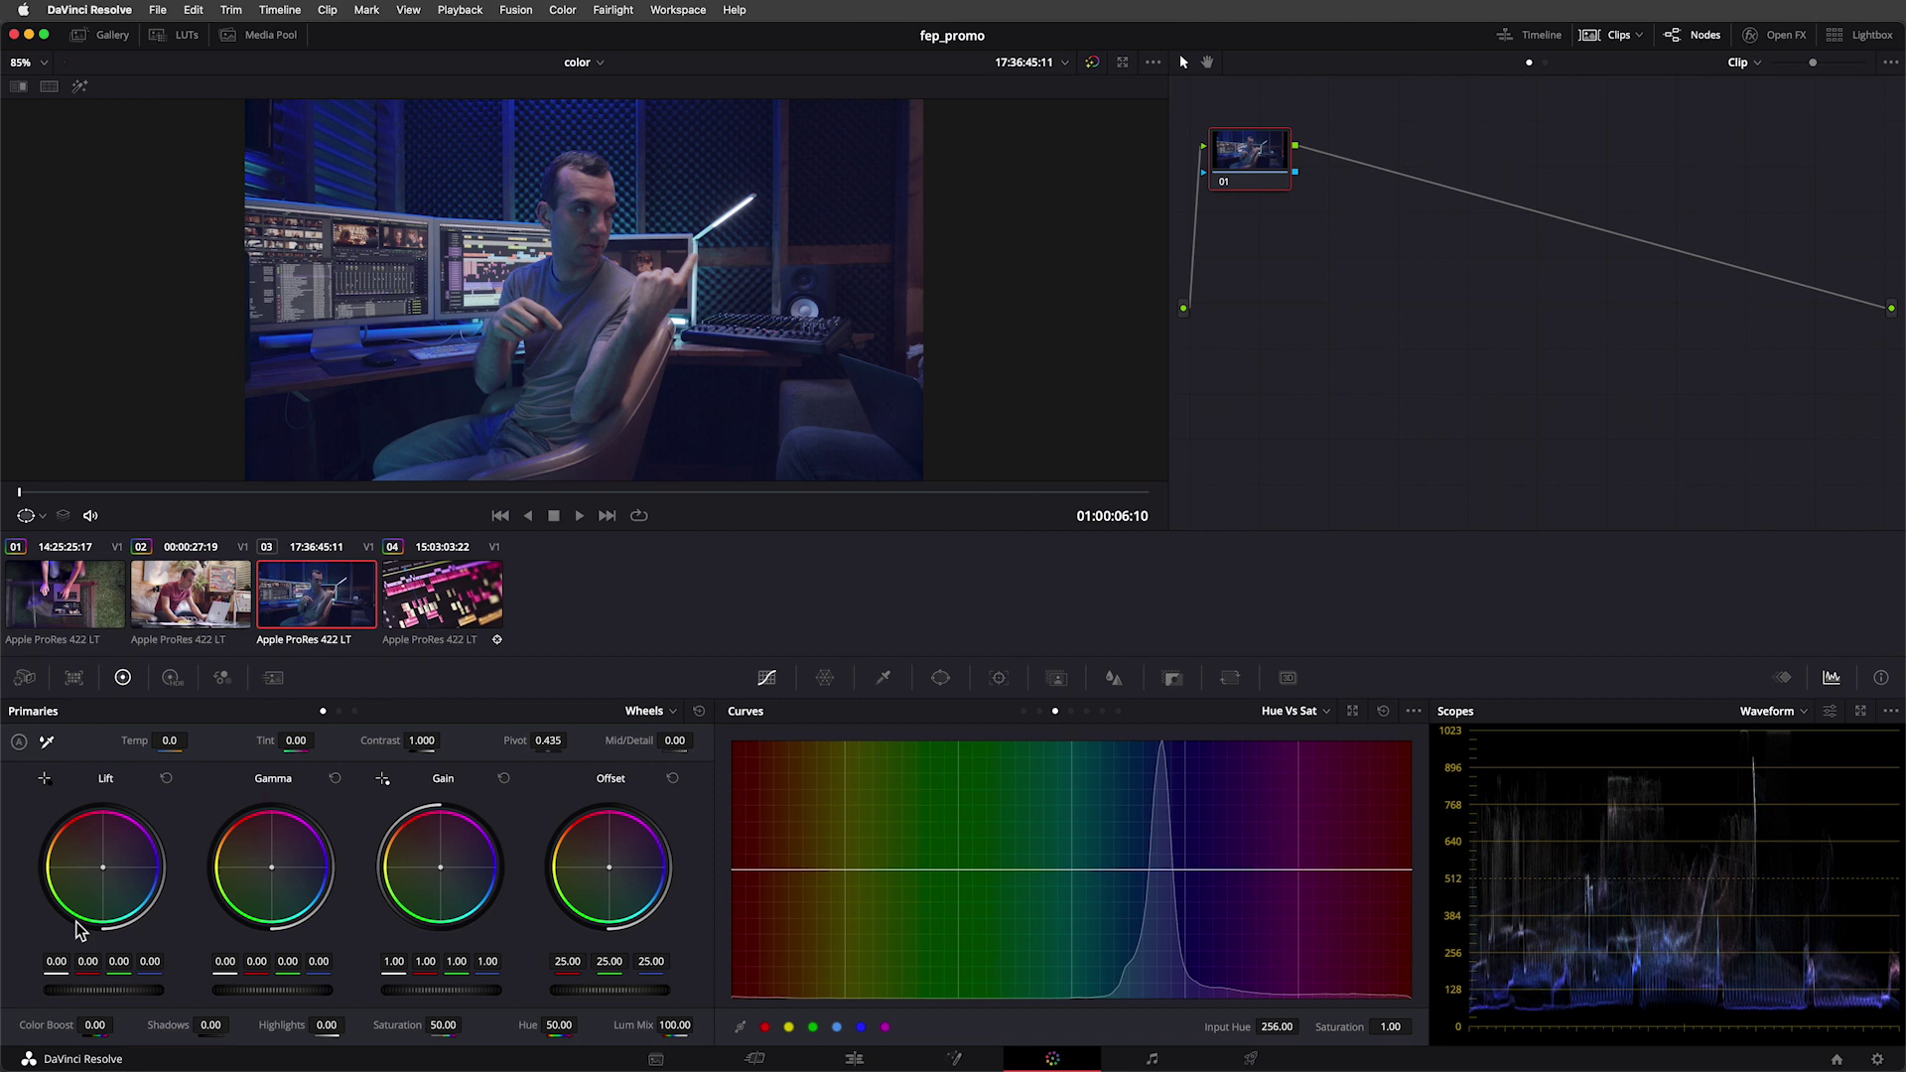
{"action": "left_click", "coordinate": [437, 610]}
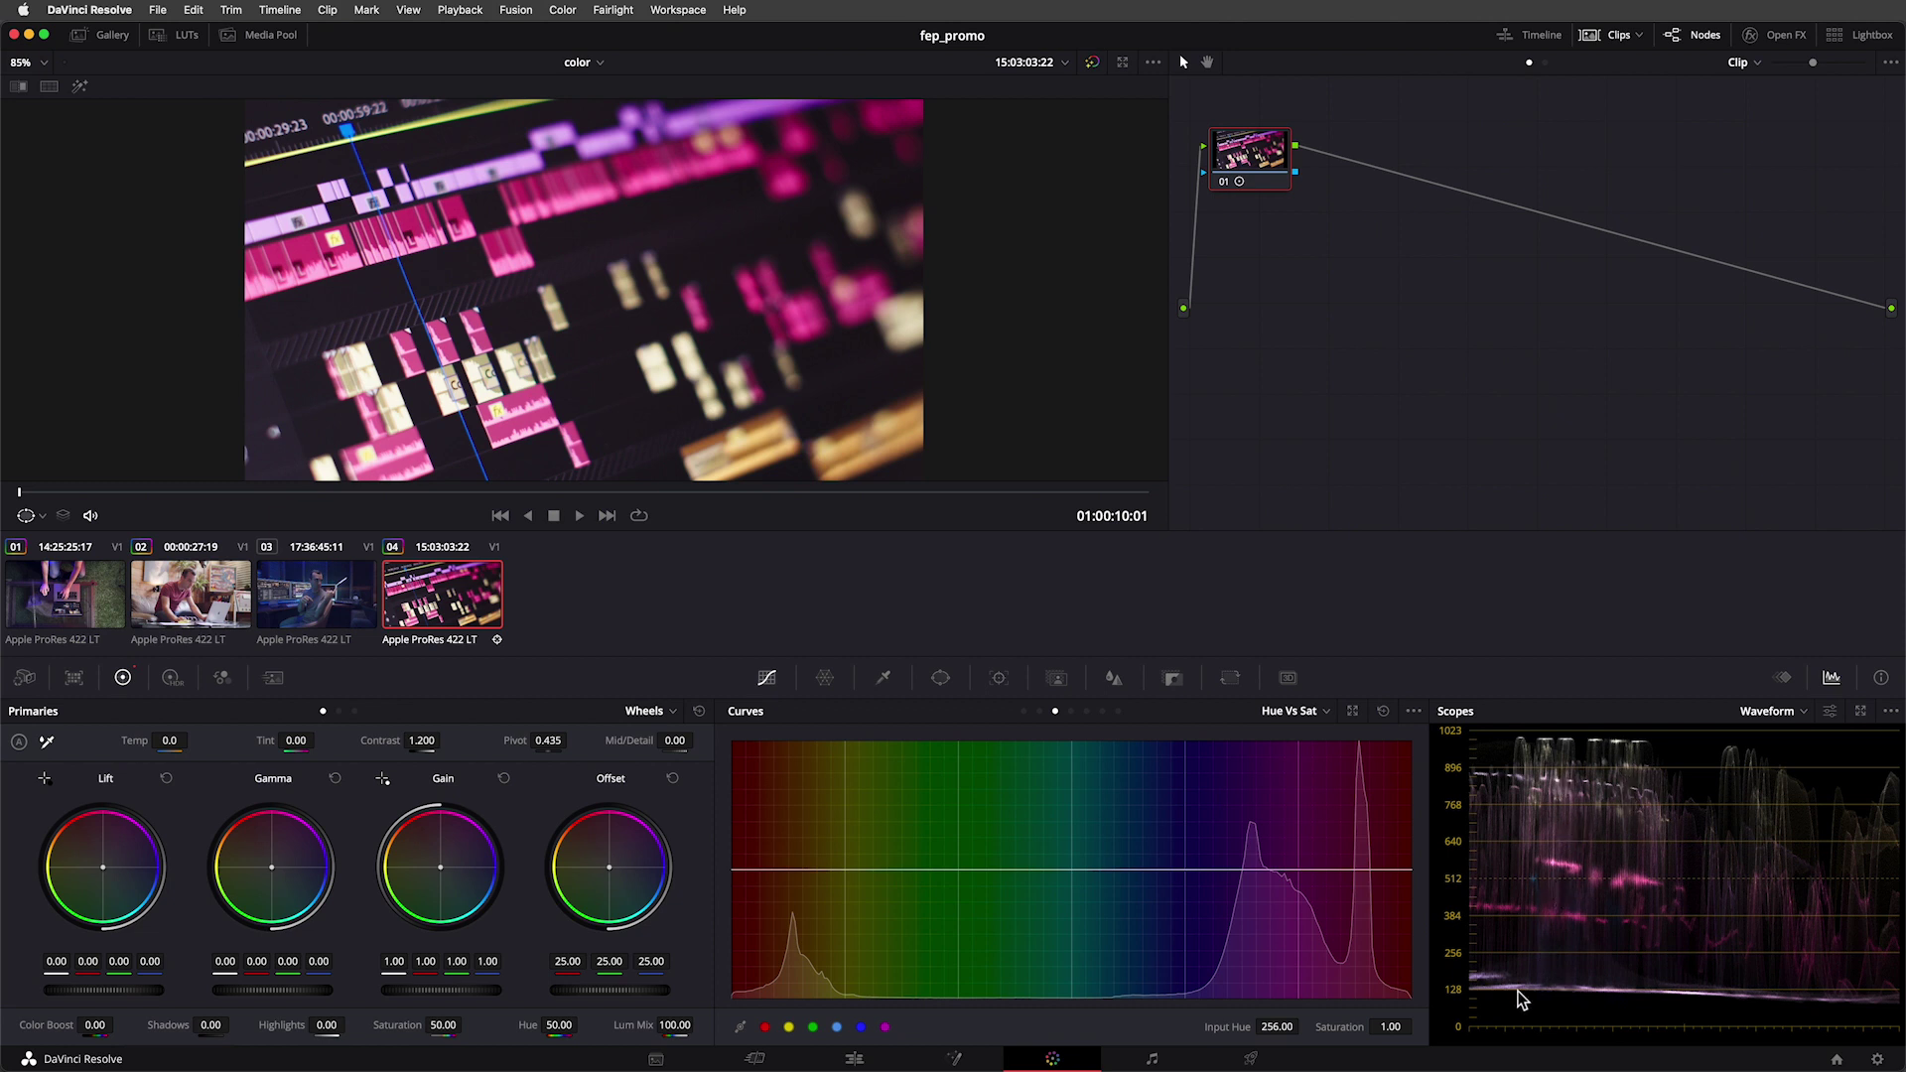
Step: Scrub clip 04's Contrast down to 0.804, then back up to roughly 1.2–1.3
{"action": "left_click_drag", "start_coordinate": [420, 748], "coordinate": [367, 748]}
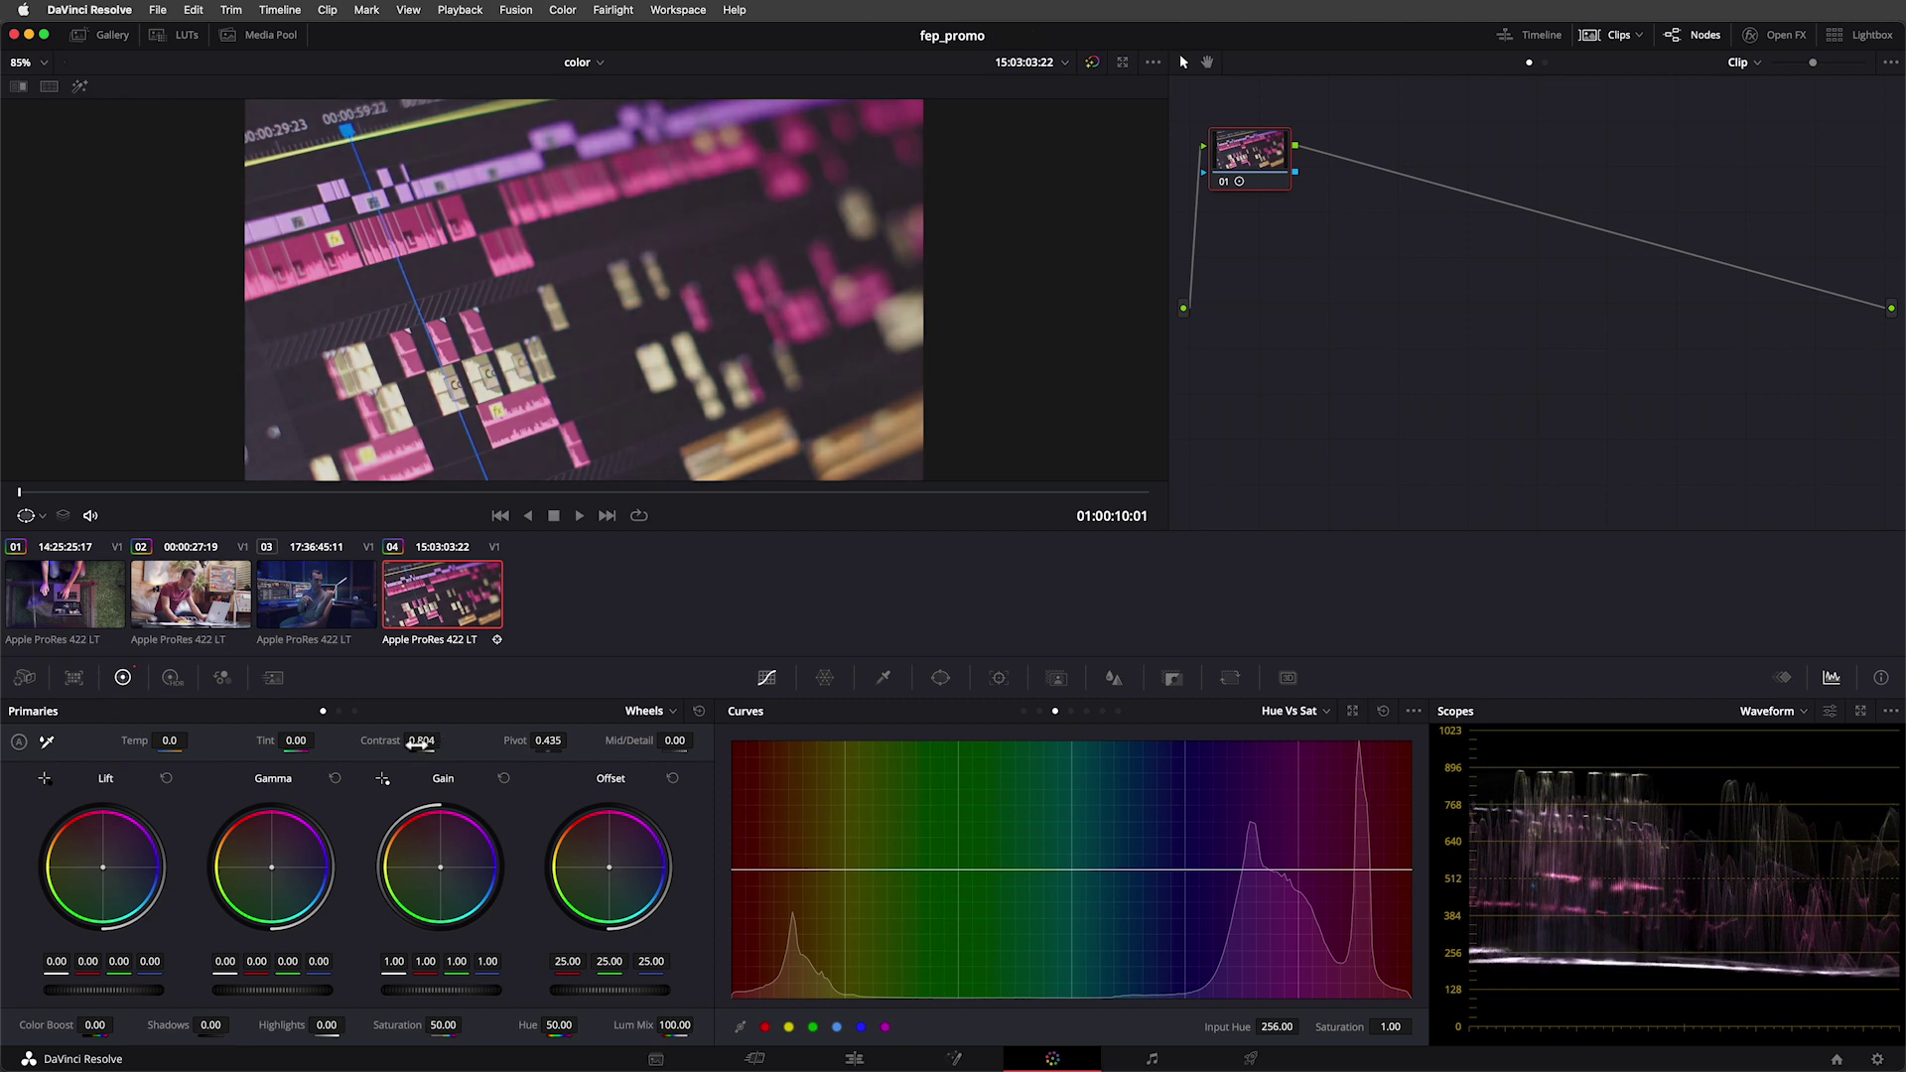
{"action": "left_click_drag", "start_coordinate": [418, 745], "coordinate": [426, 743]}
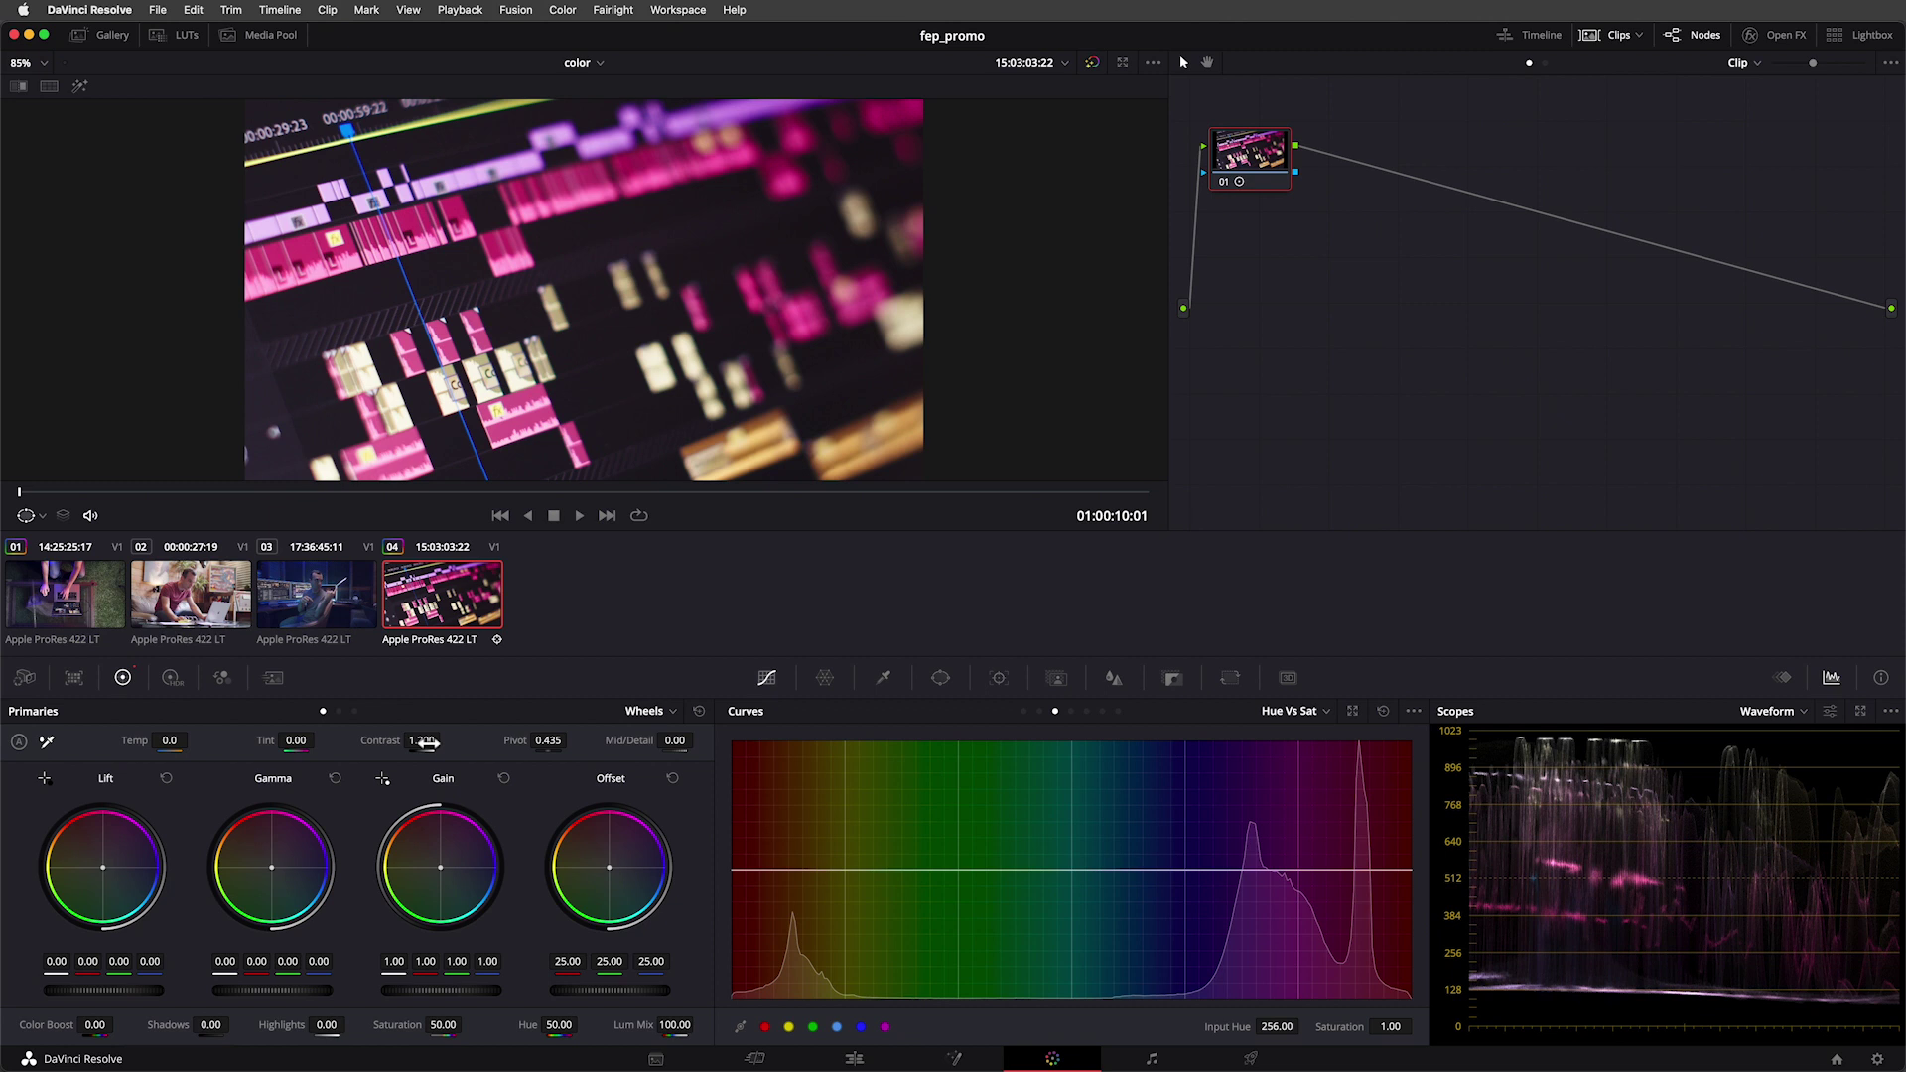
Step: Switch to clip 02 and raise its master Gain to 1.31
{"action": "left_click", "coordinate": [193, 621]}
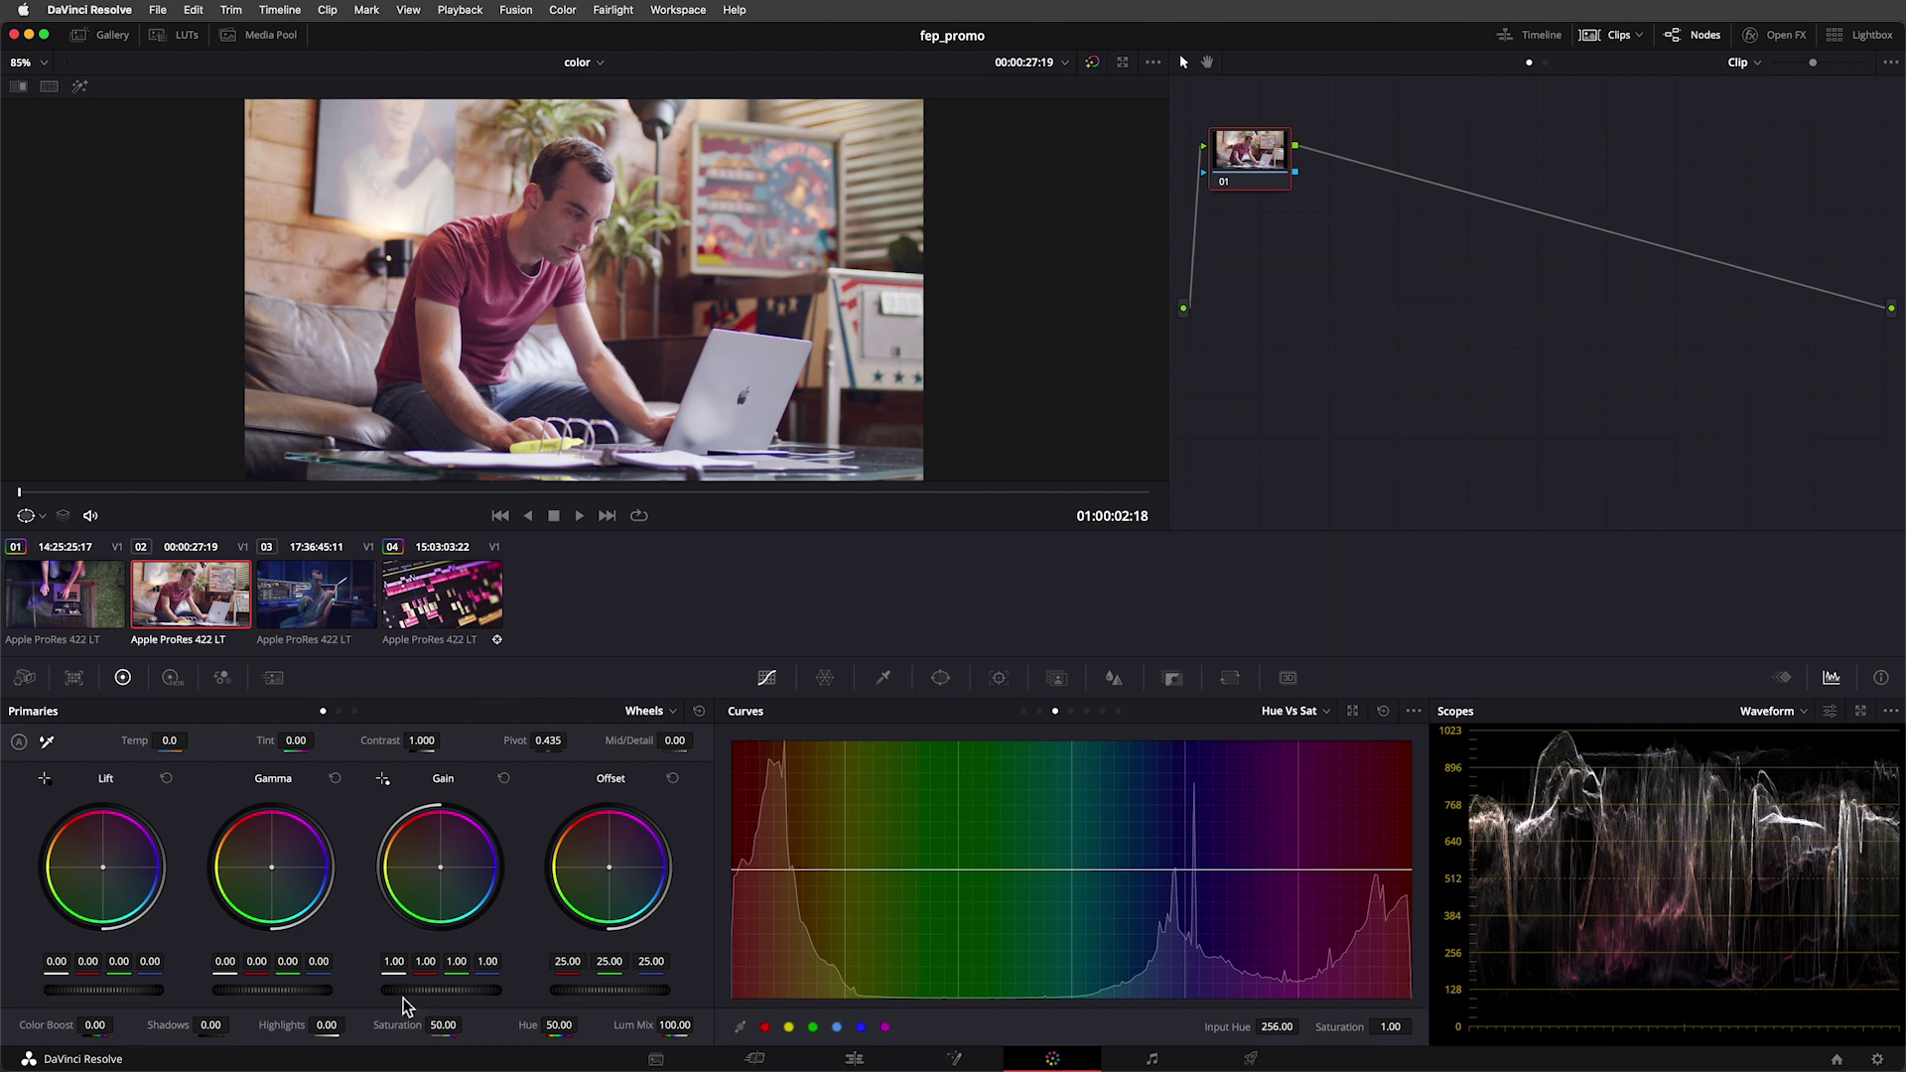
{"action": "left_click_drag", "start_coordinate": [440, 990], "coordinate": [390, 991]}
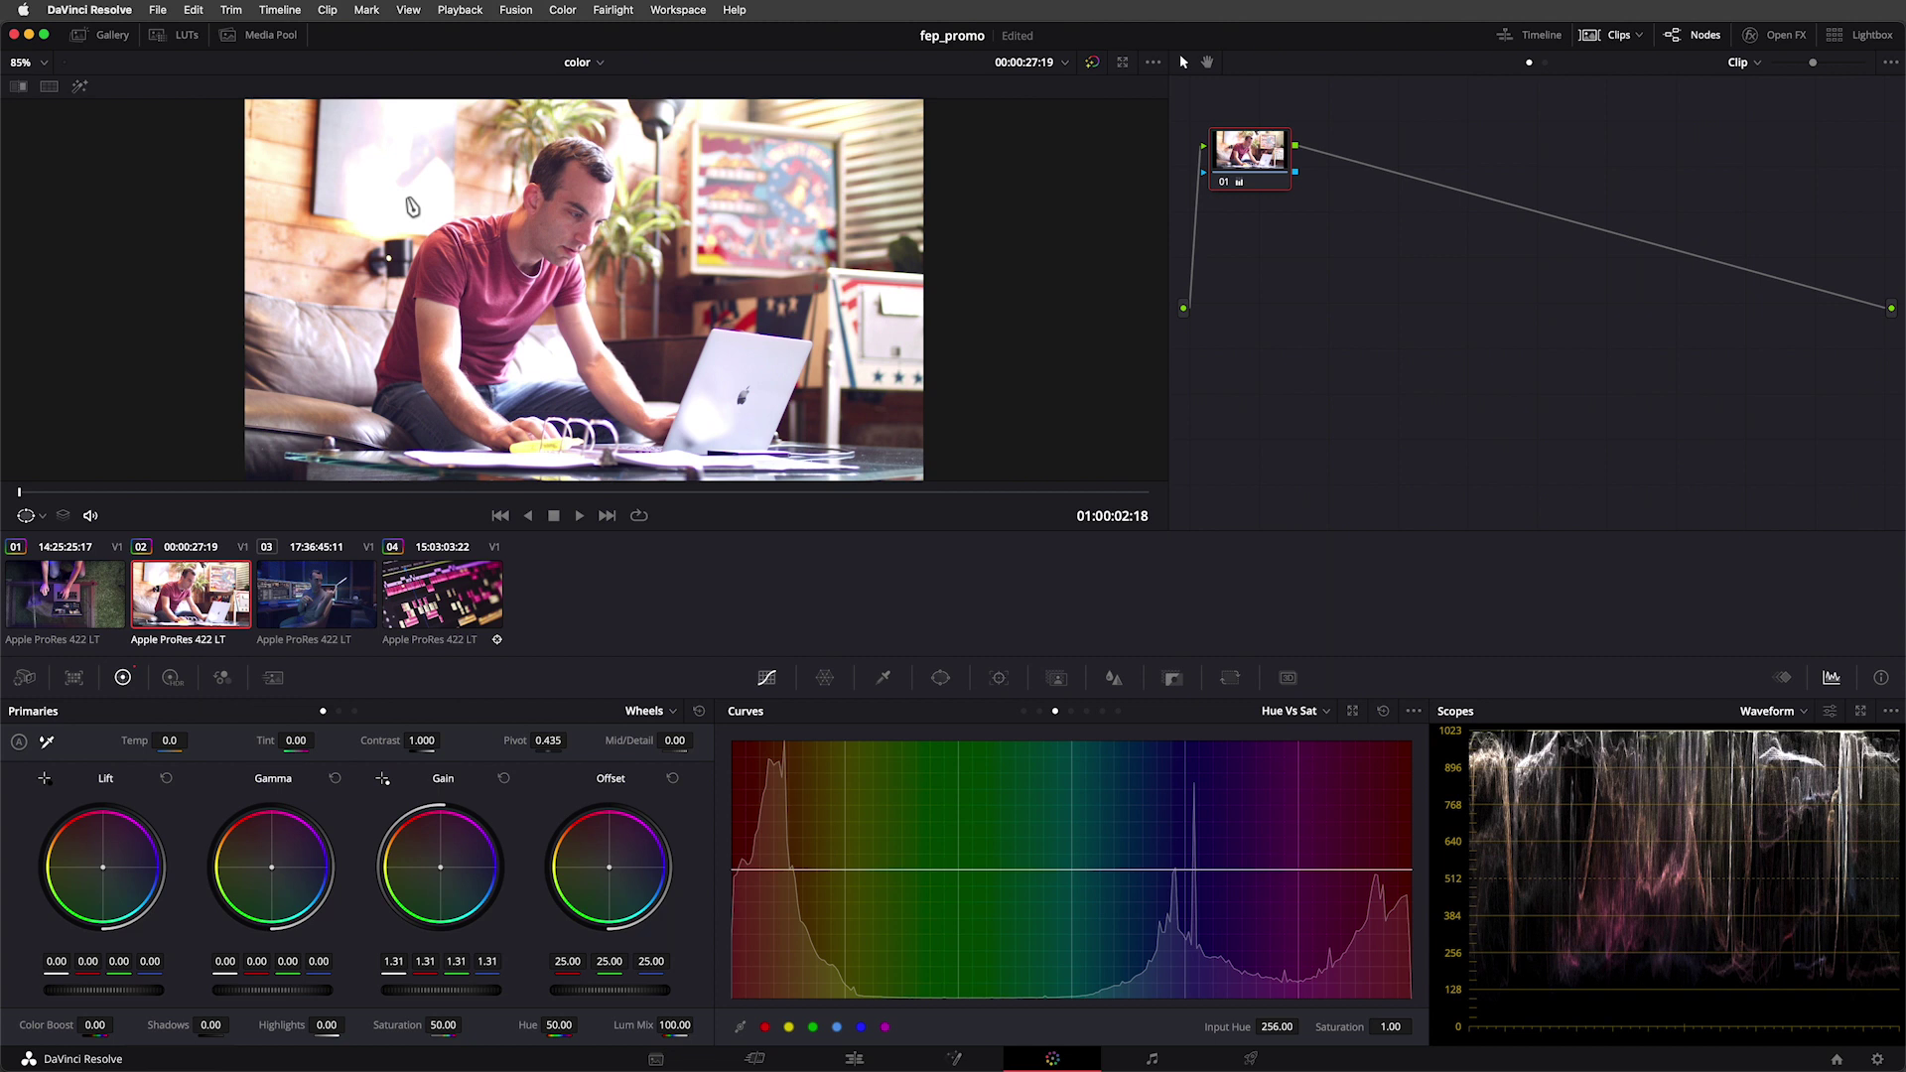
Step: Reset clip 02's Gain to 1.00 and lower its Lift to -0.05
{"action": "left_click", "coordinate": [503, 779]}
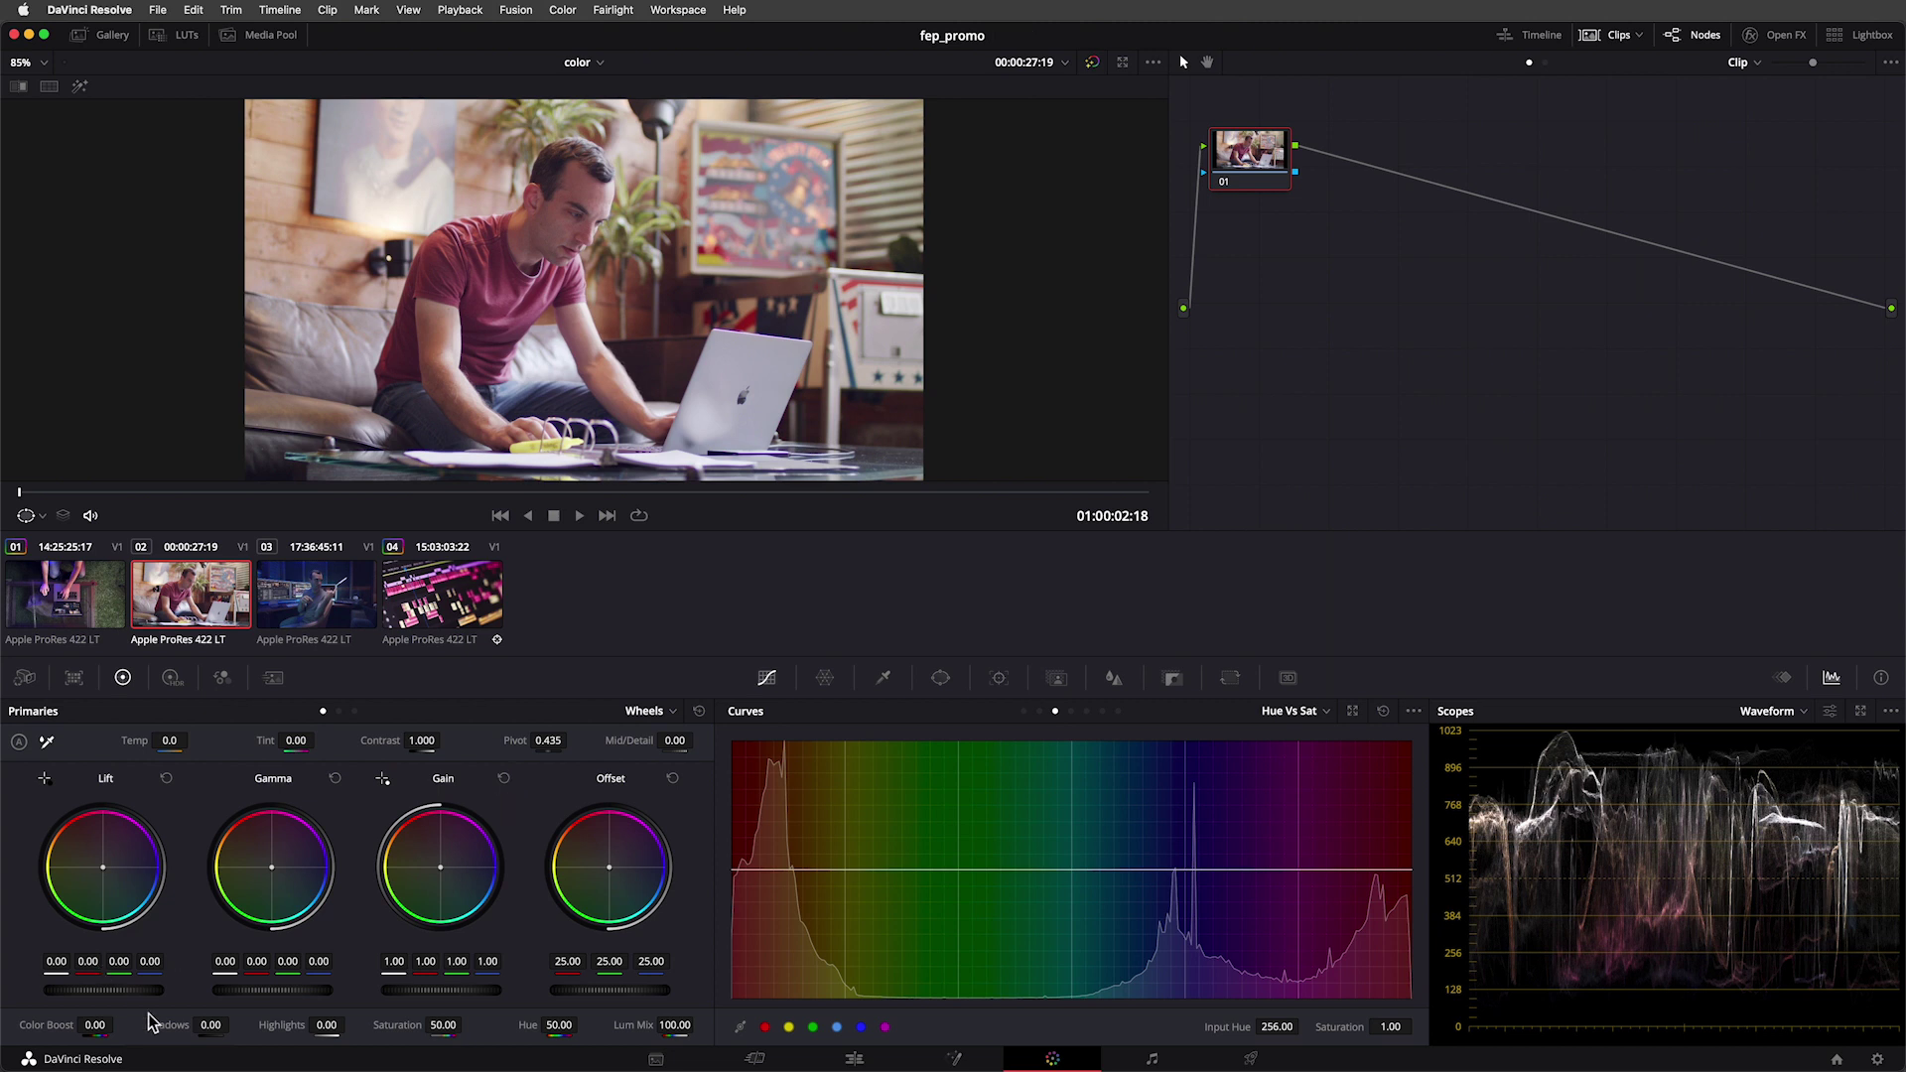
{"action": "left_click_drag", "start_coordinate": [158, 990], "coordinate": [100, 990]}
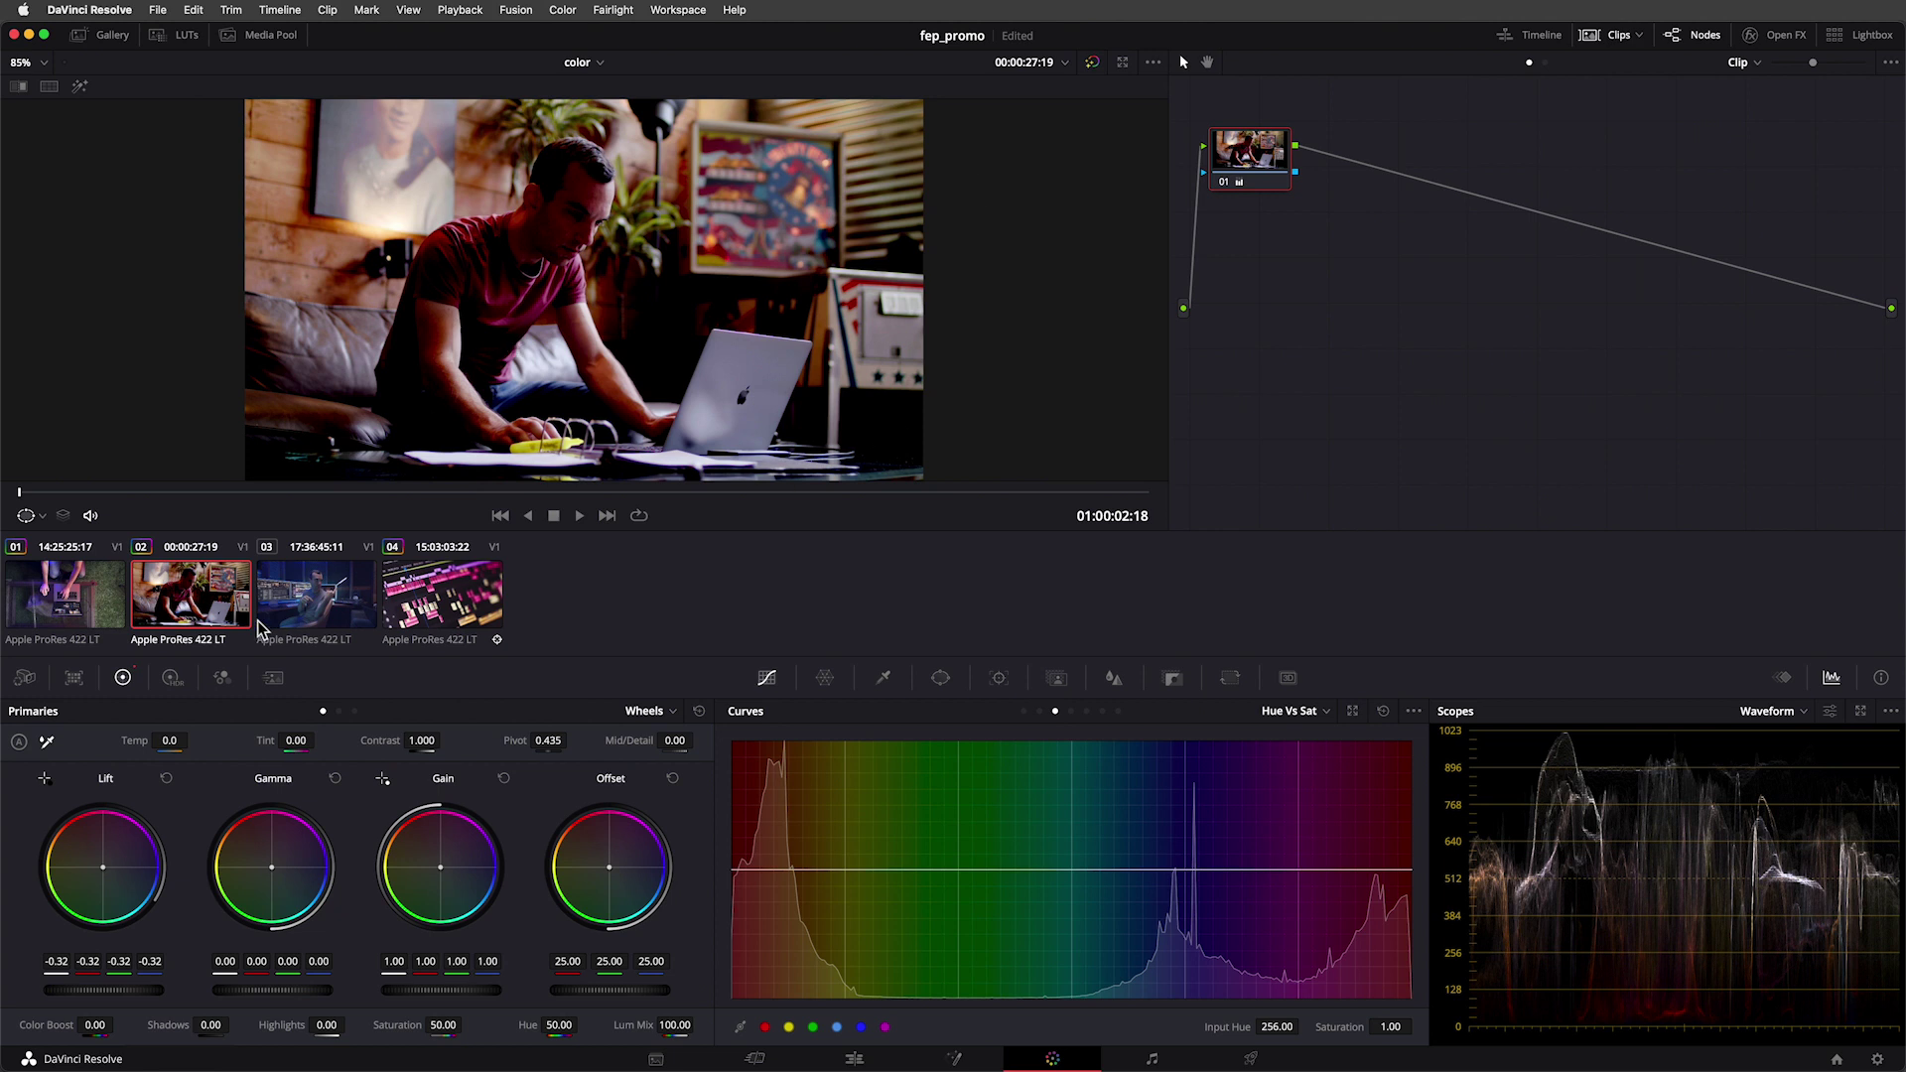
{"action": "left_click", "coordinate": [169, 780]}
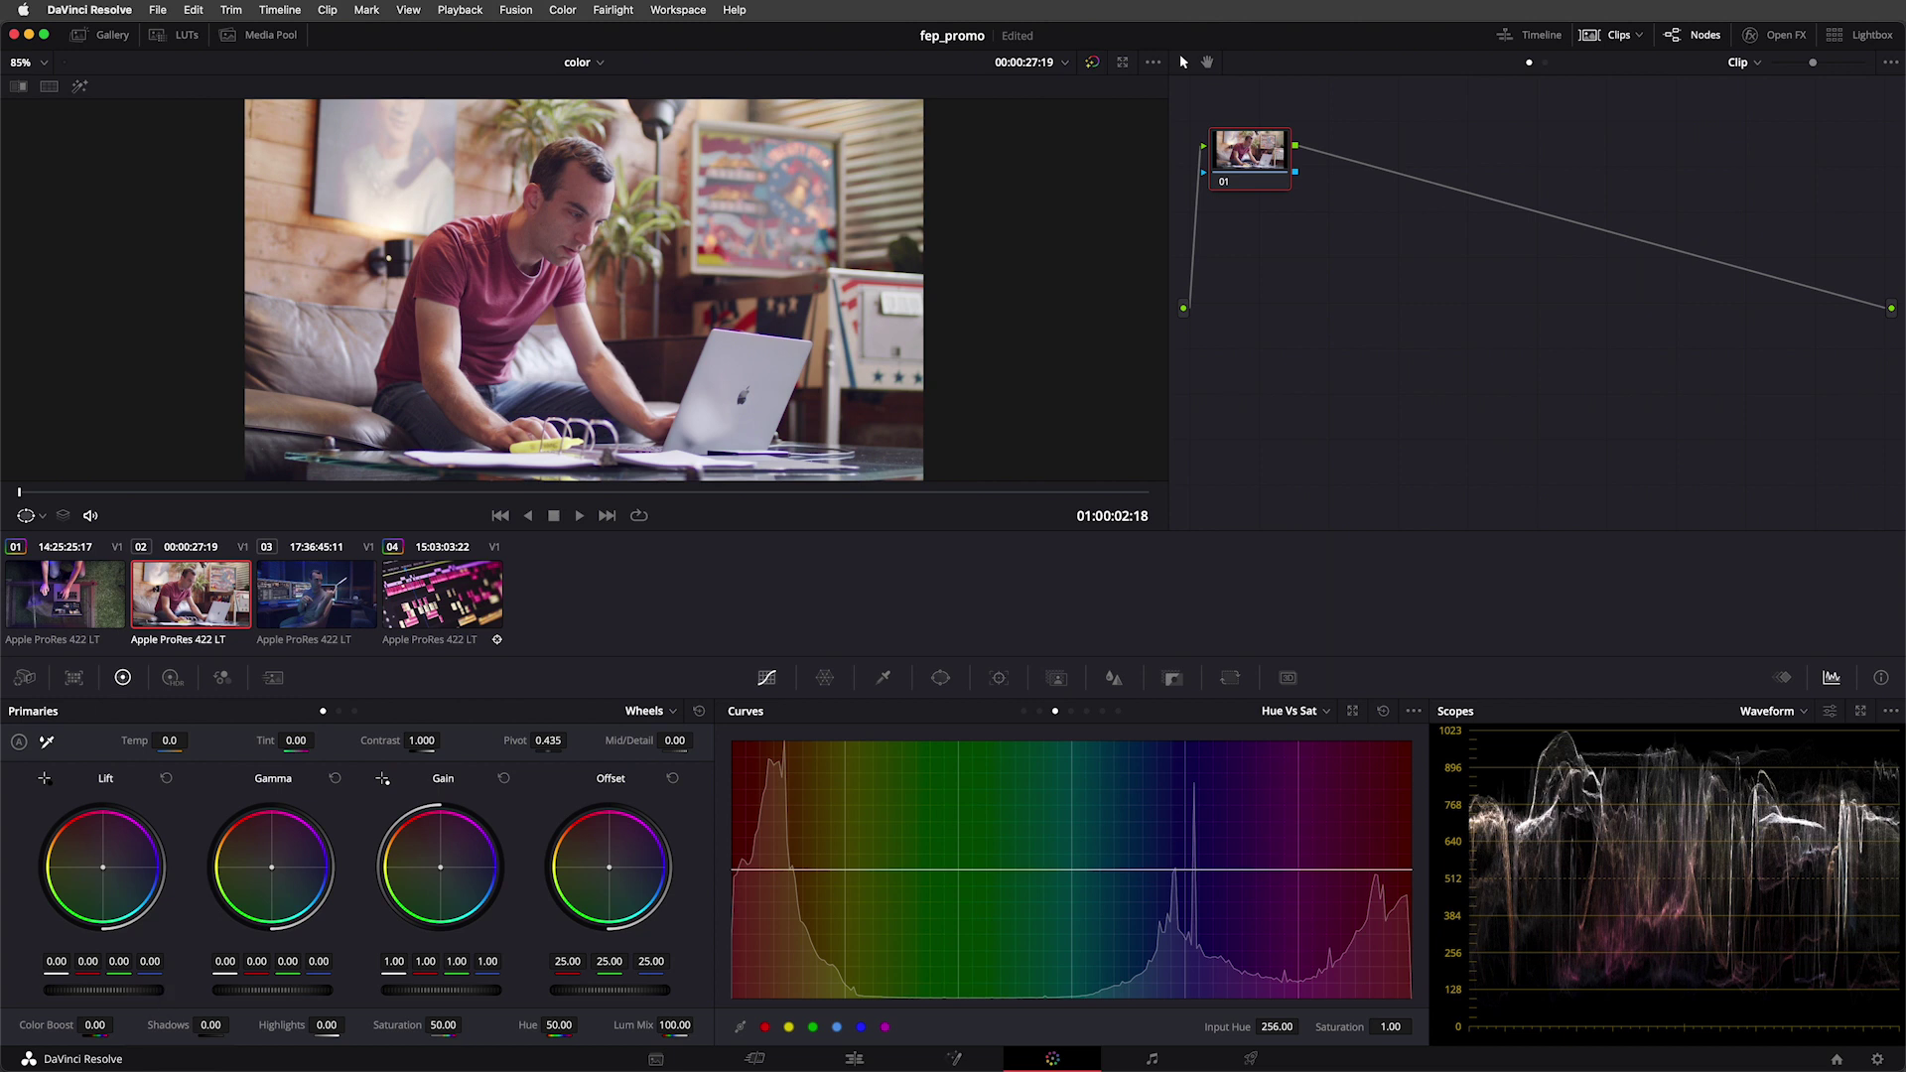
{"action": "left_click_drag", "start_coordinate": [104, 990], "coordinate": [86, 989]}
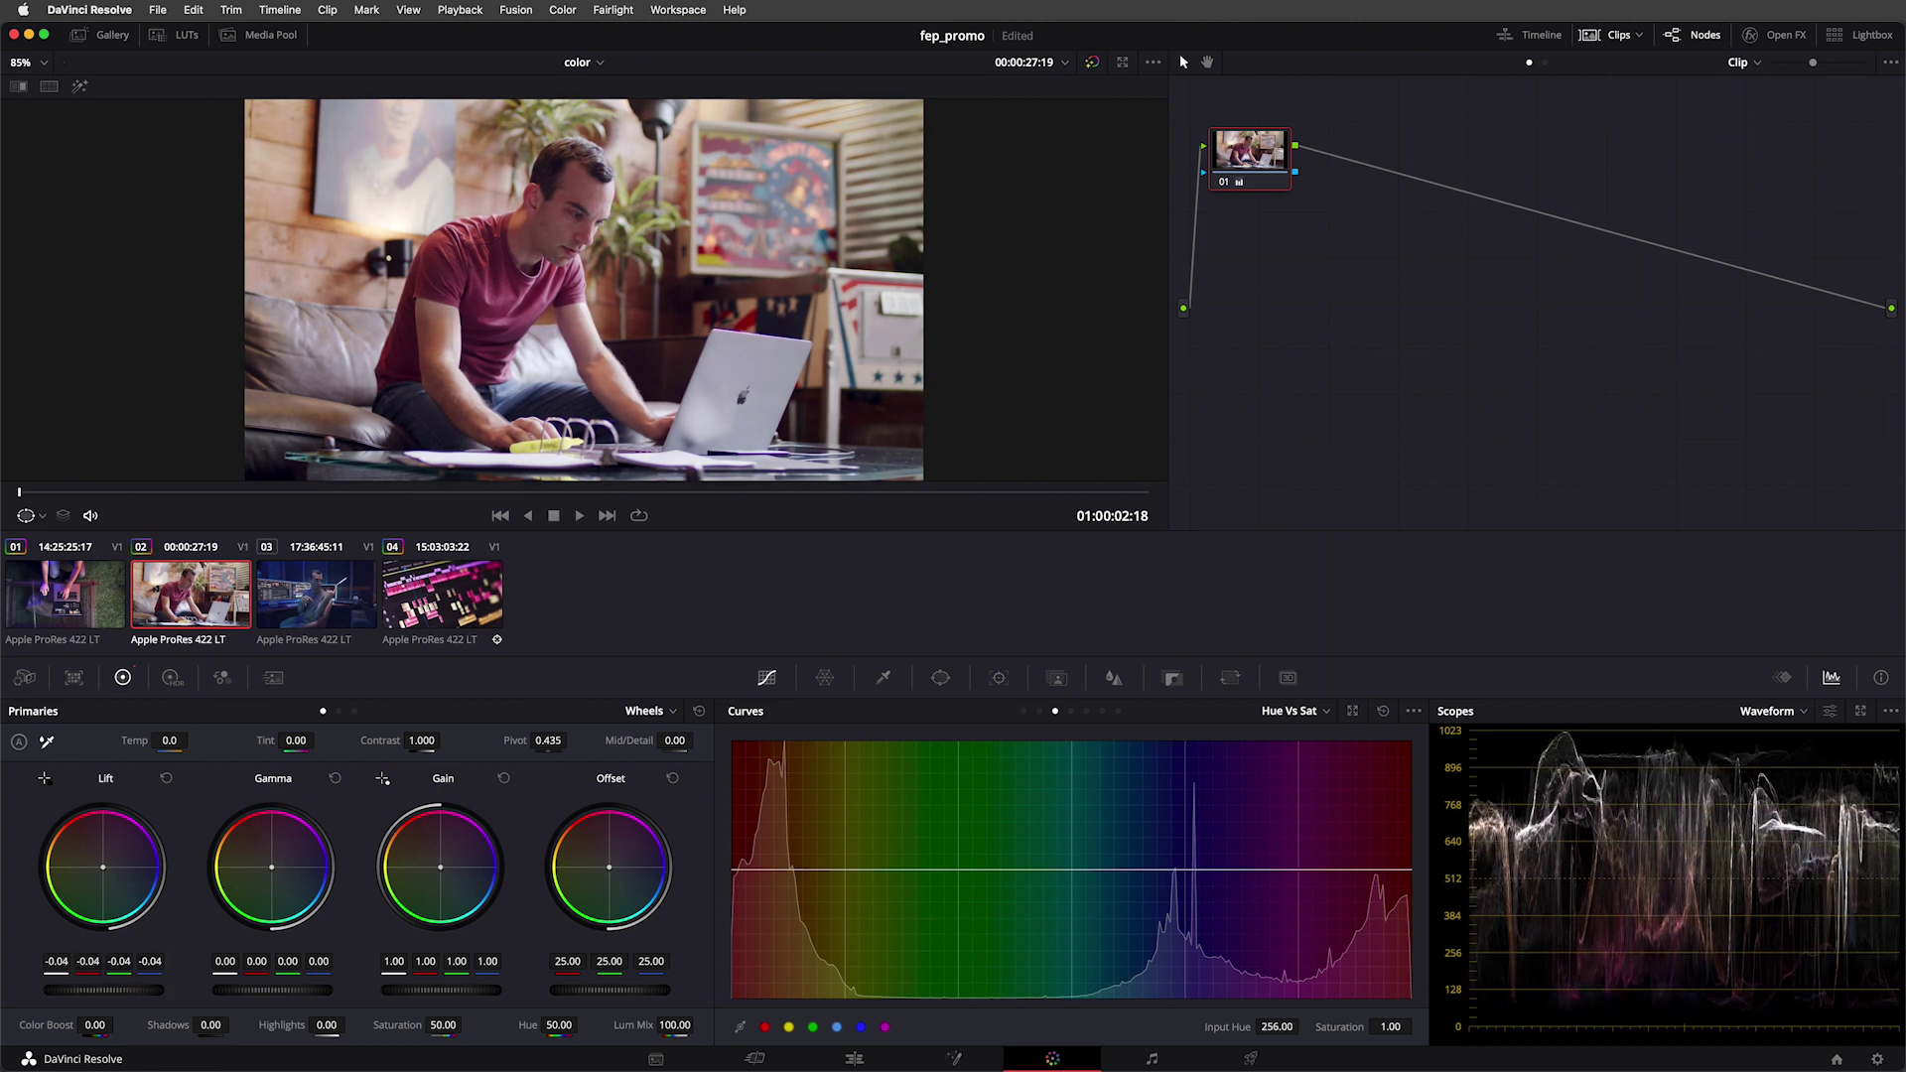
{"action": "left_click_drag", "start_coordinate": [85, 990], "coordinate": [82, 990]}
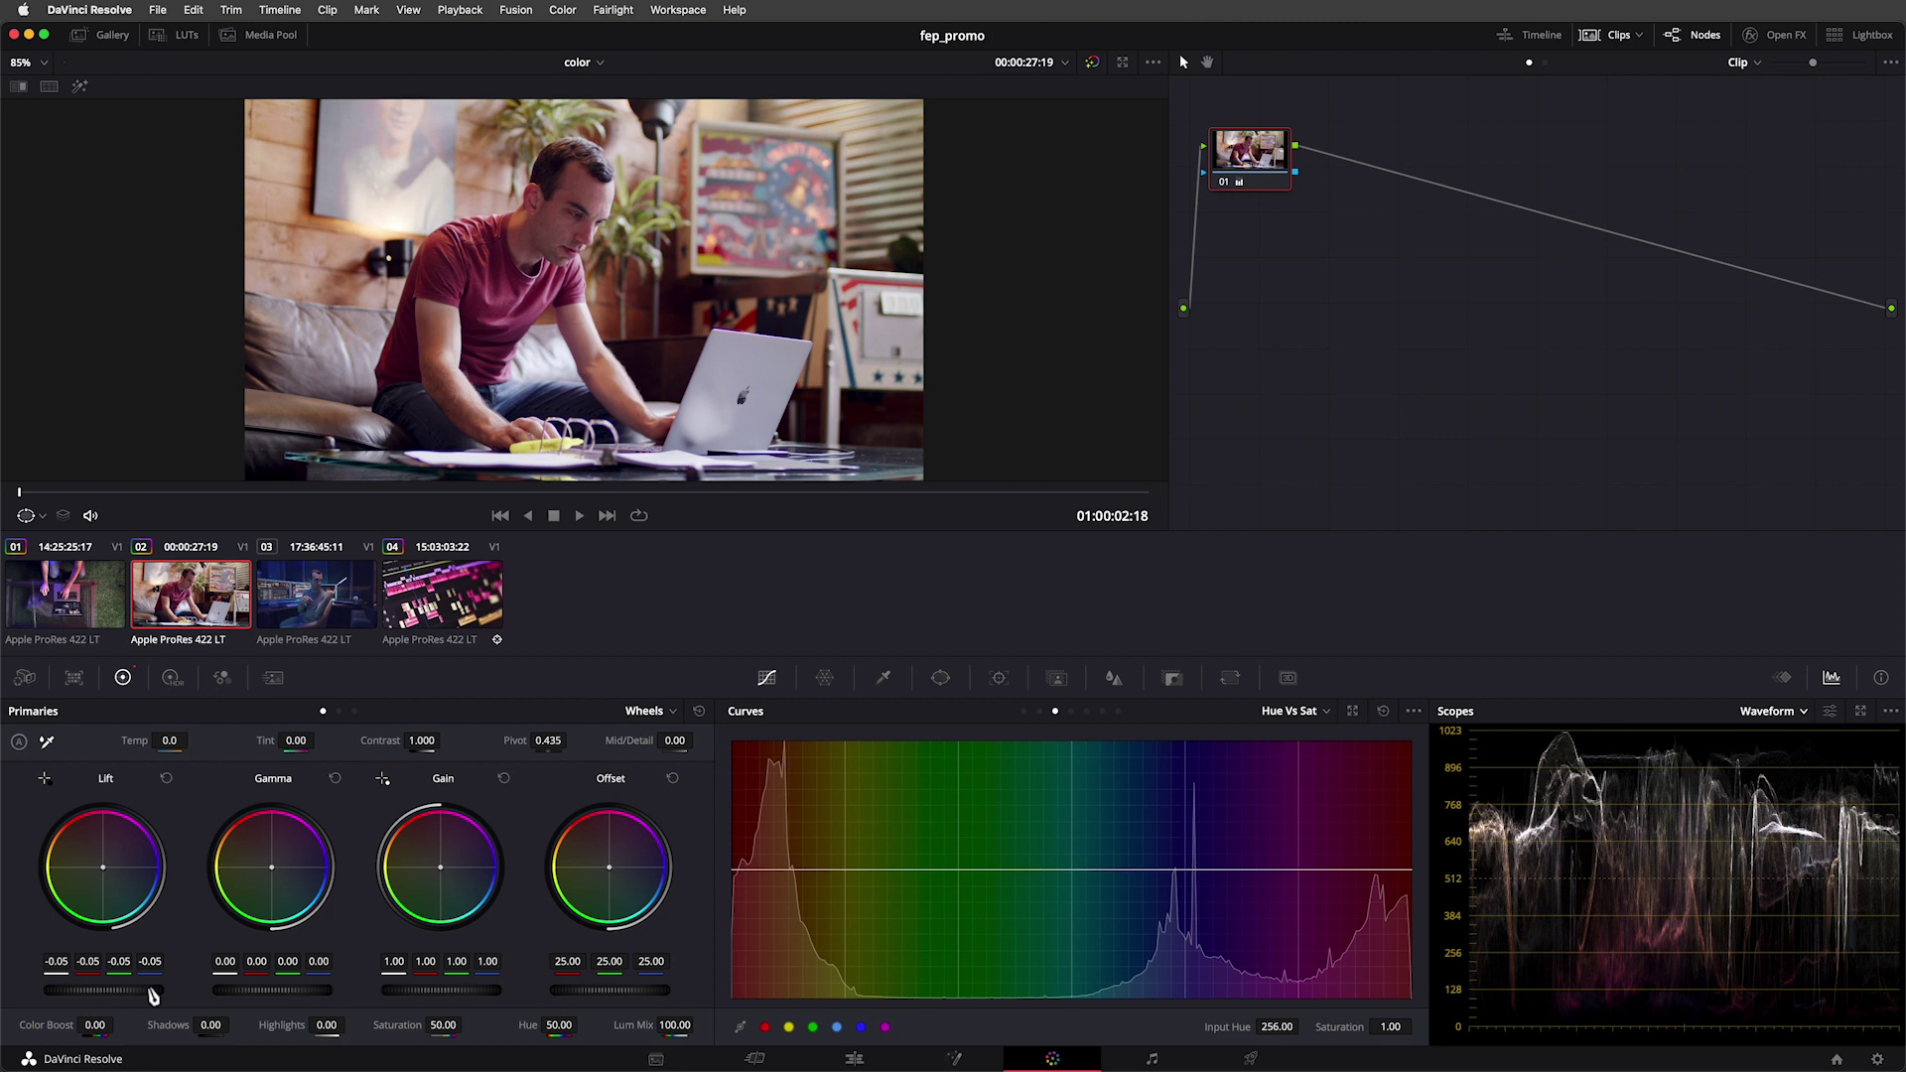
{"action": "left_click", "coordinate": [1774, 712]}
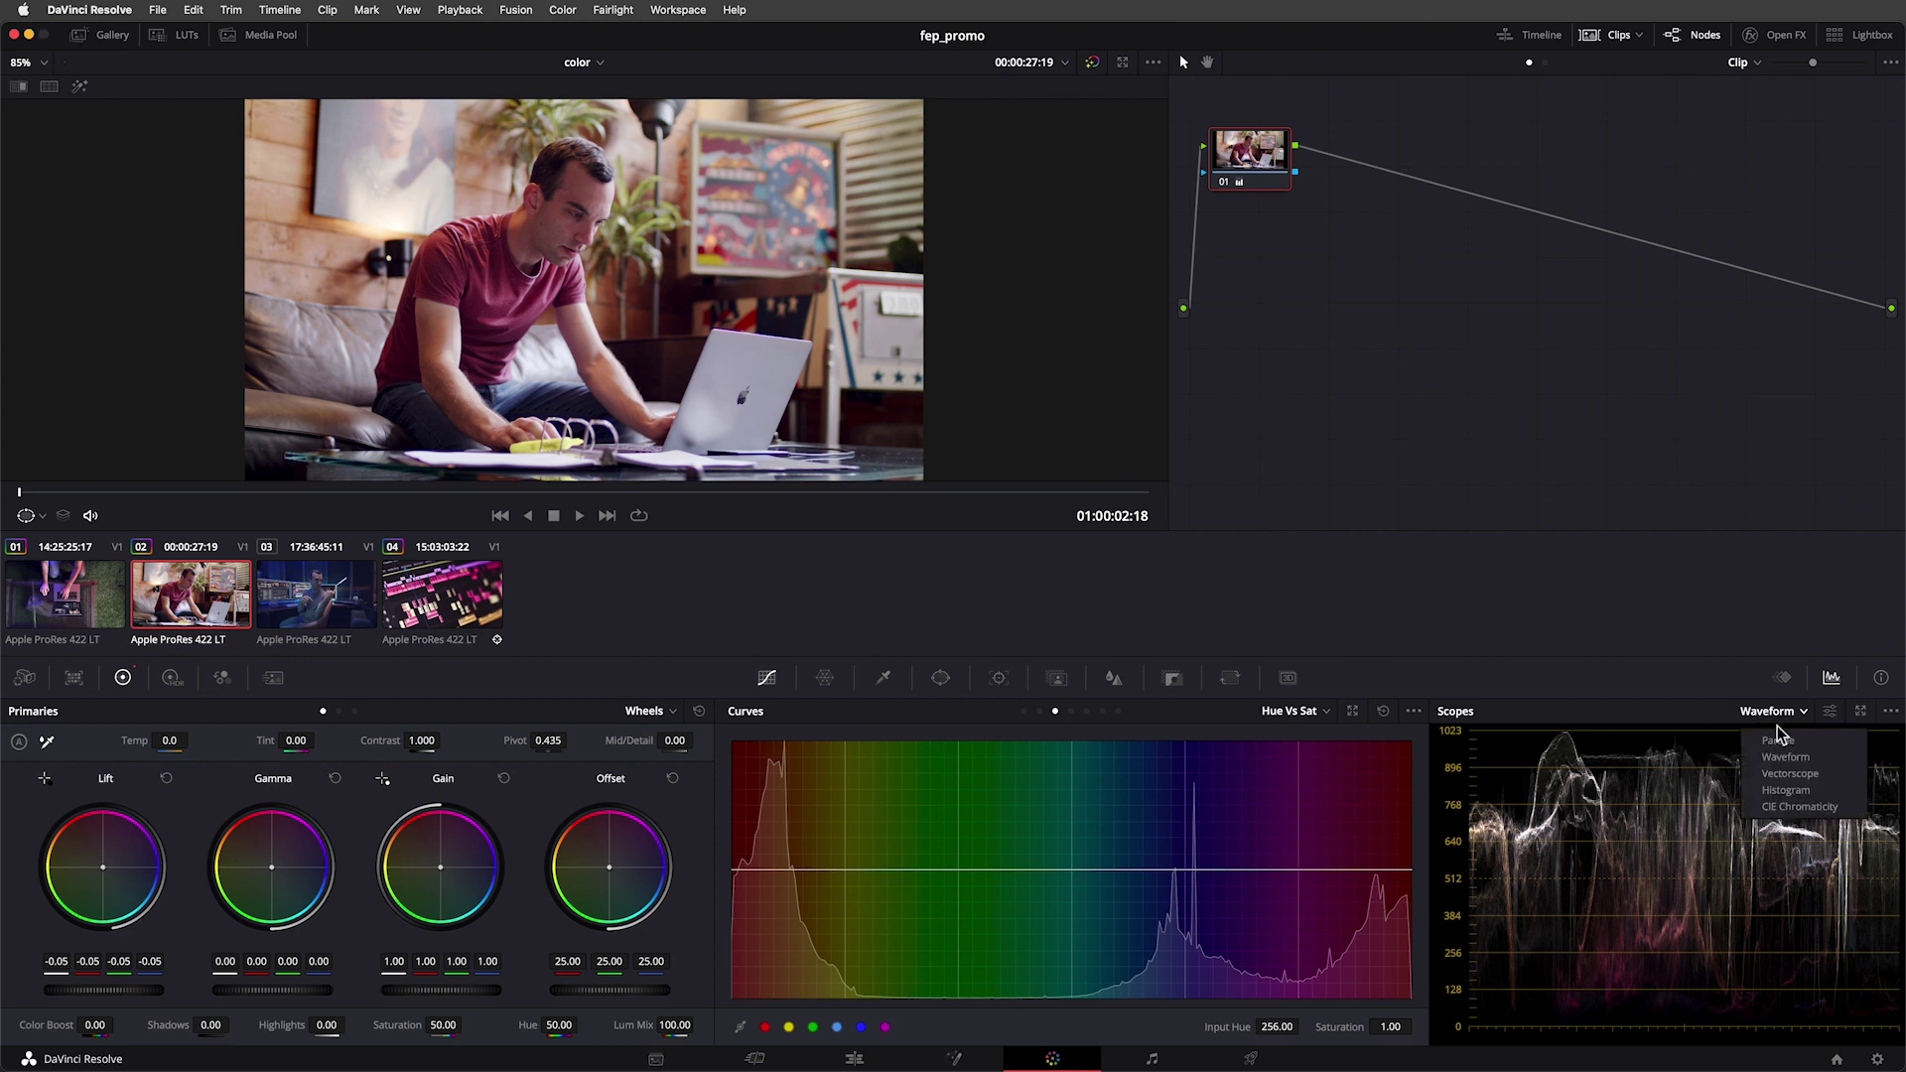
Step: Switch the scope type to Vectorscope
{"action": "left_click", "coordinate": [1791, 774]}
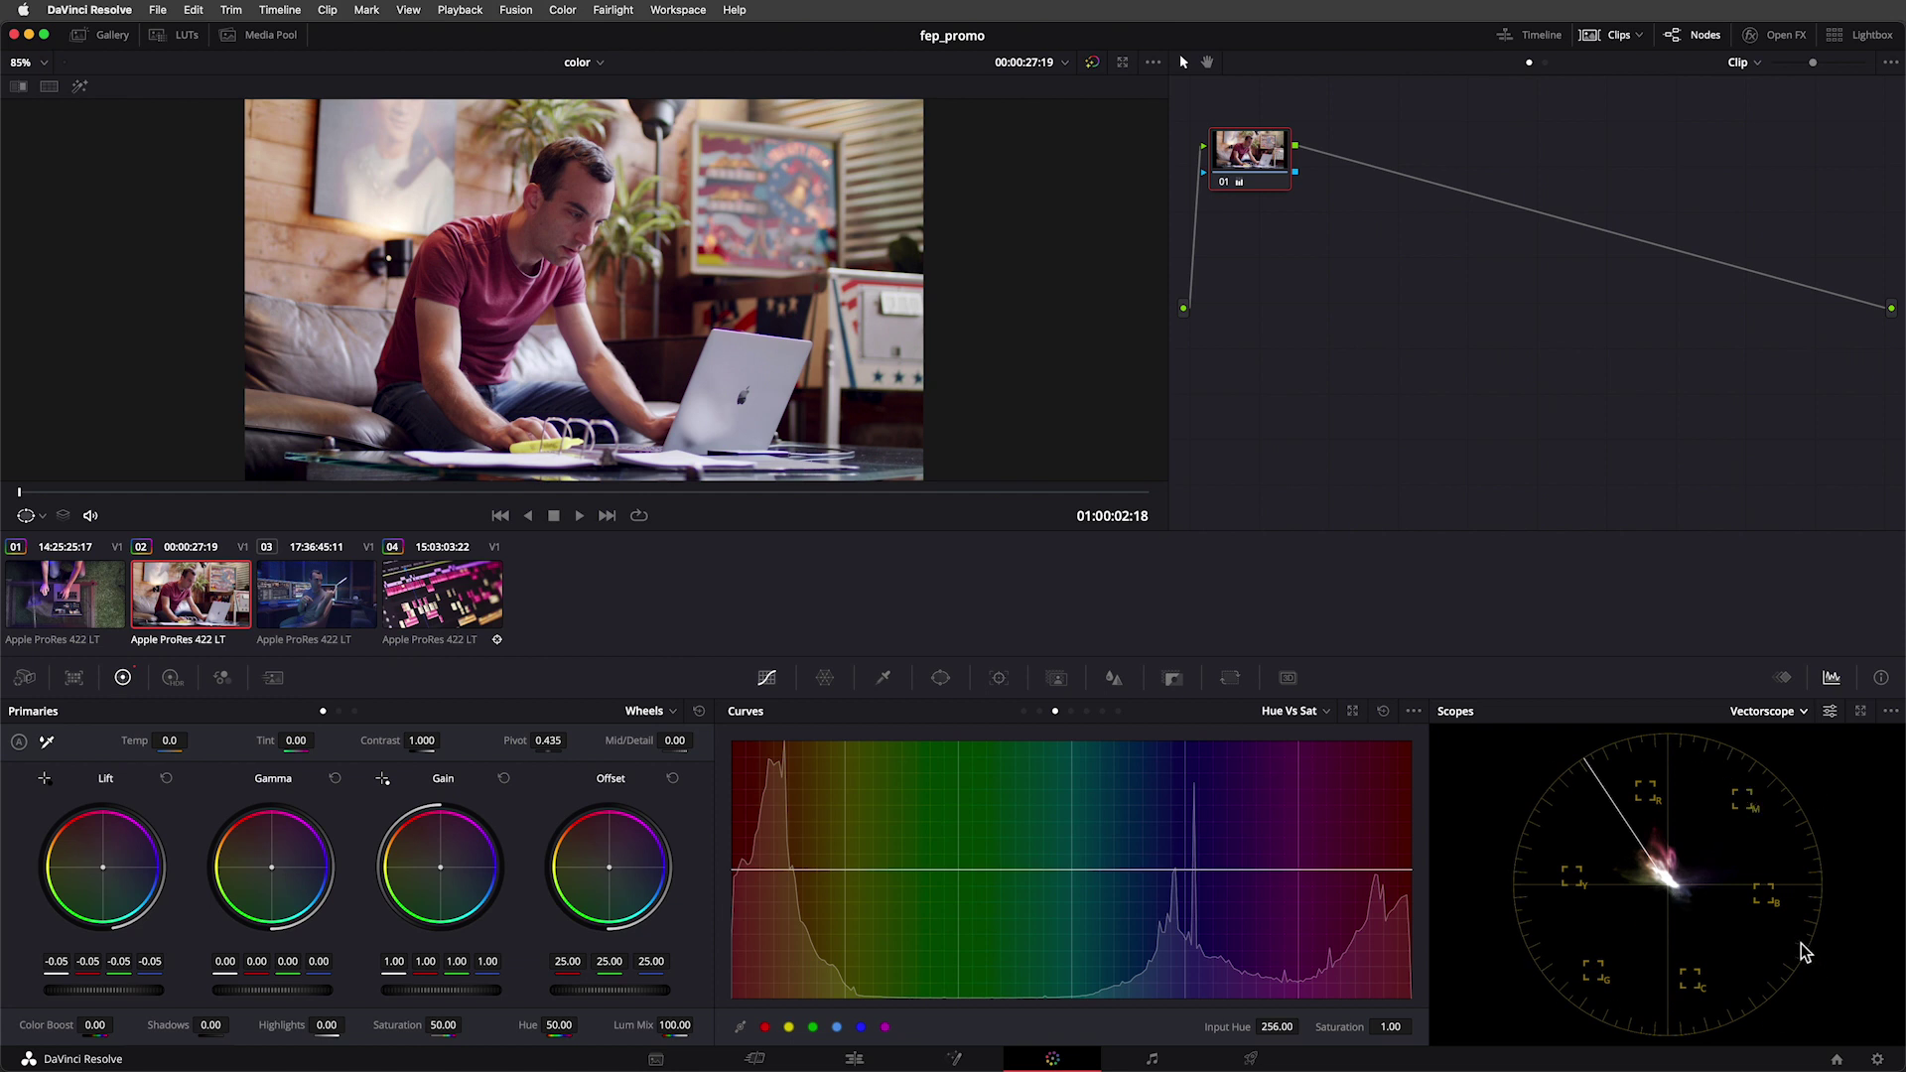
Step: Load clip 04, boost Saturation to 77.60, then set it back to 50
{"action": "left_click", "coordinate": [440, 584]}
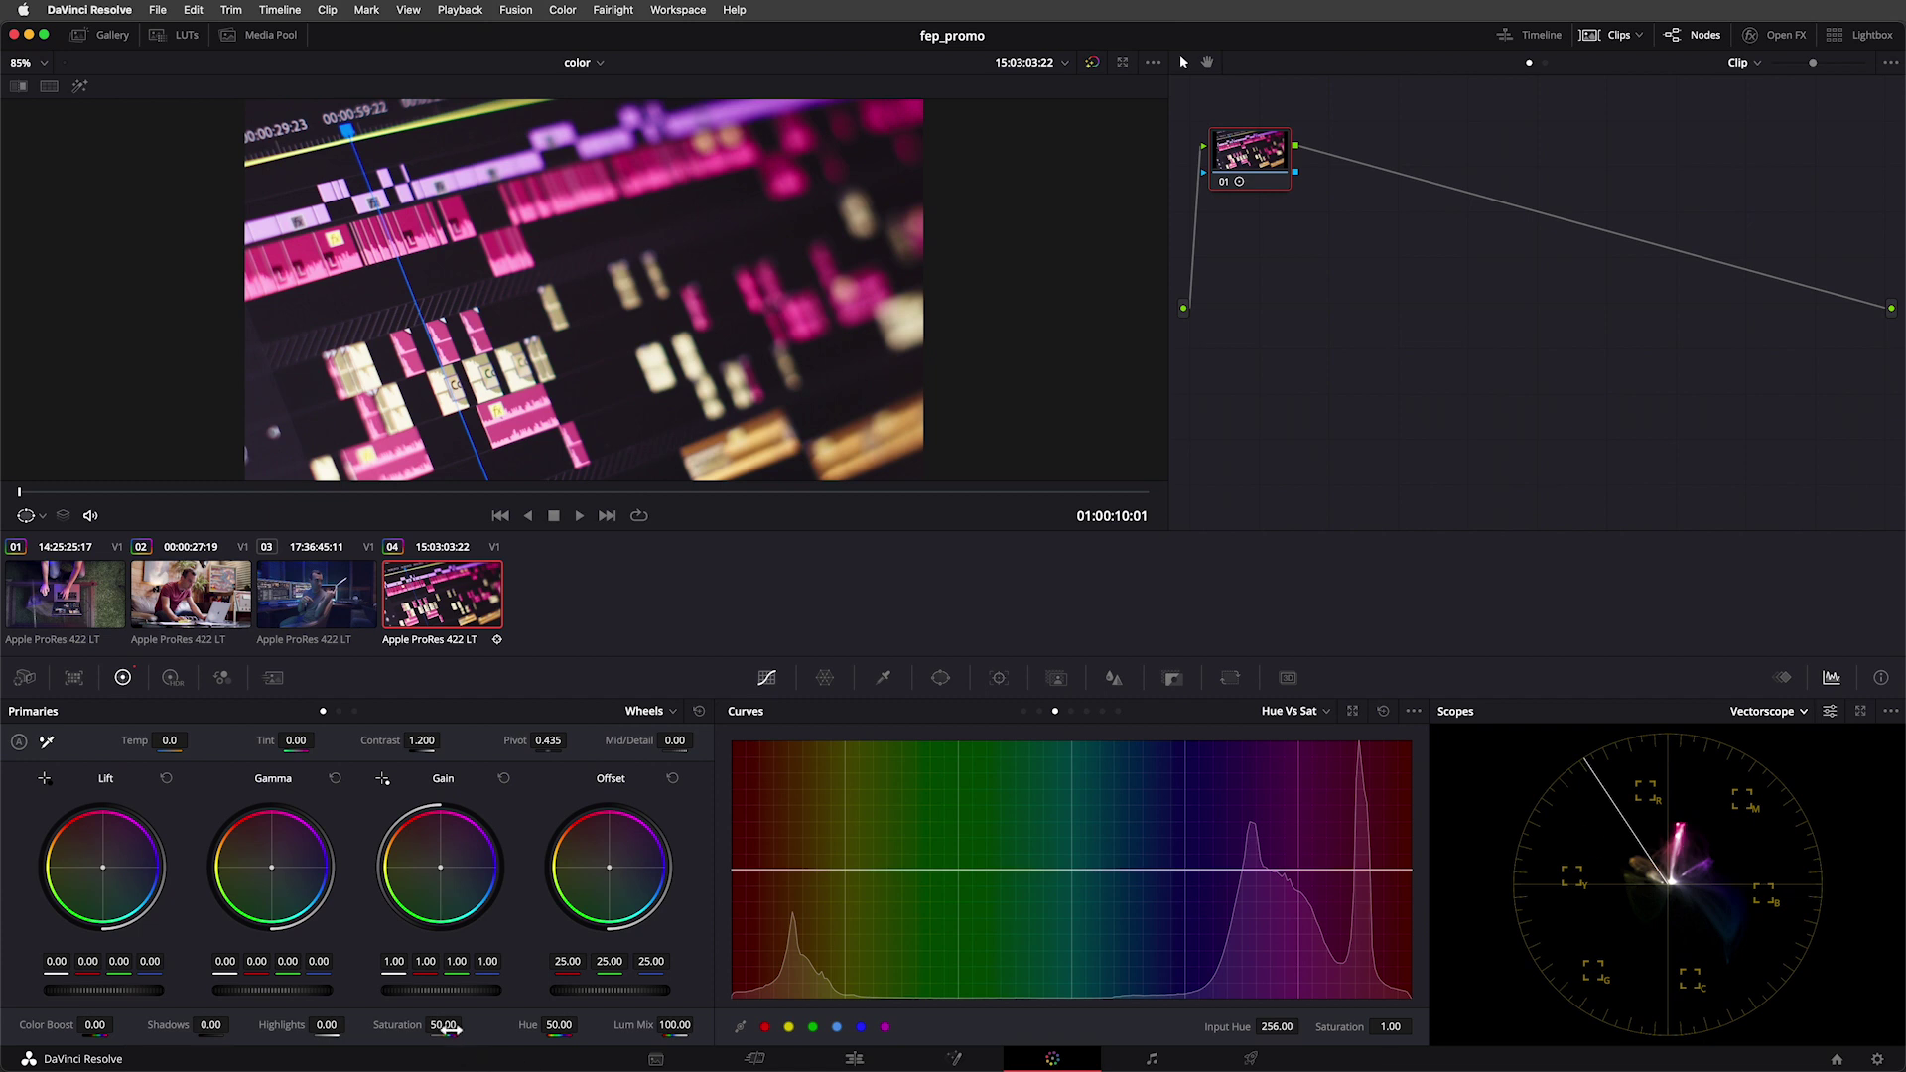
{"action": "left_click_drag", "start_coordinate": [443, 1025], "coordinate": [467, 1024]}
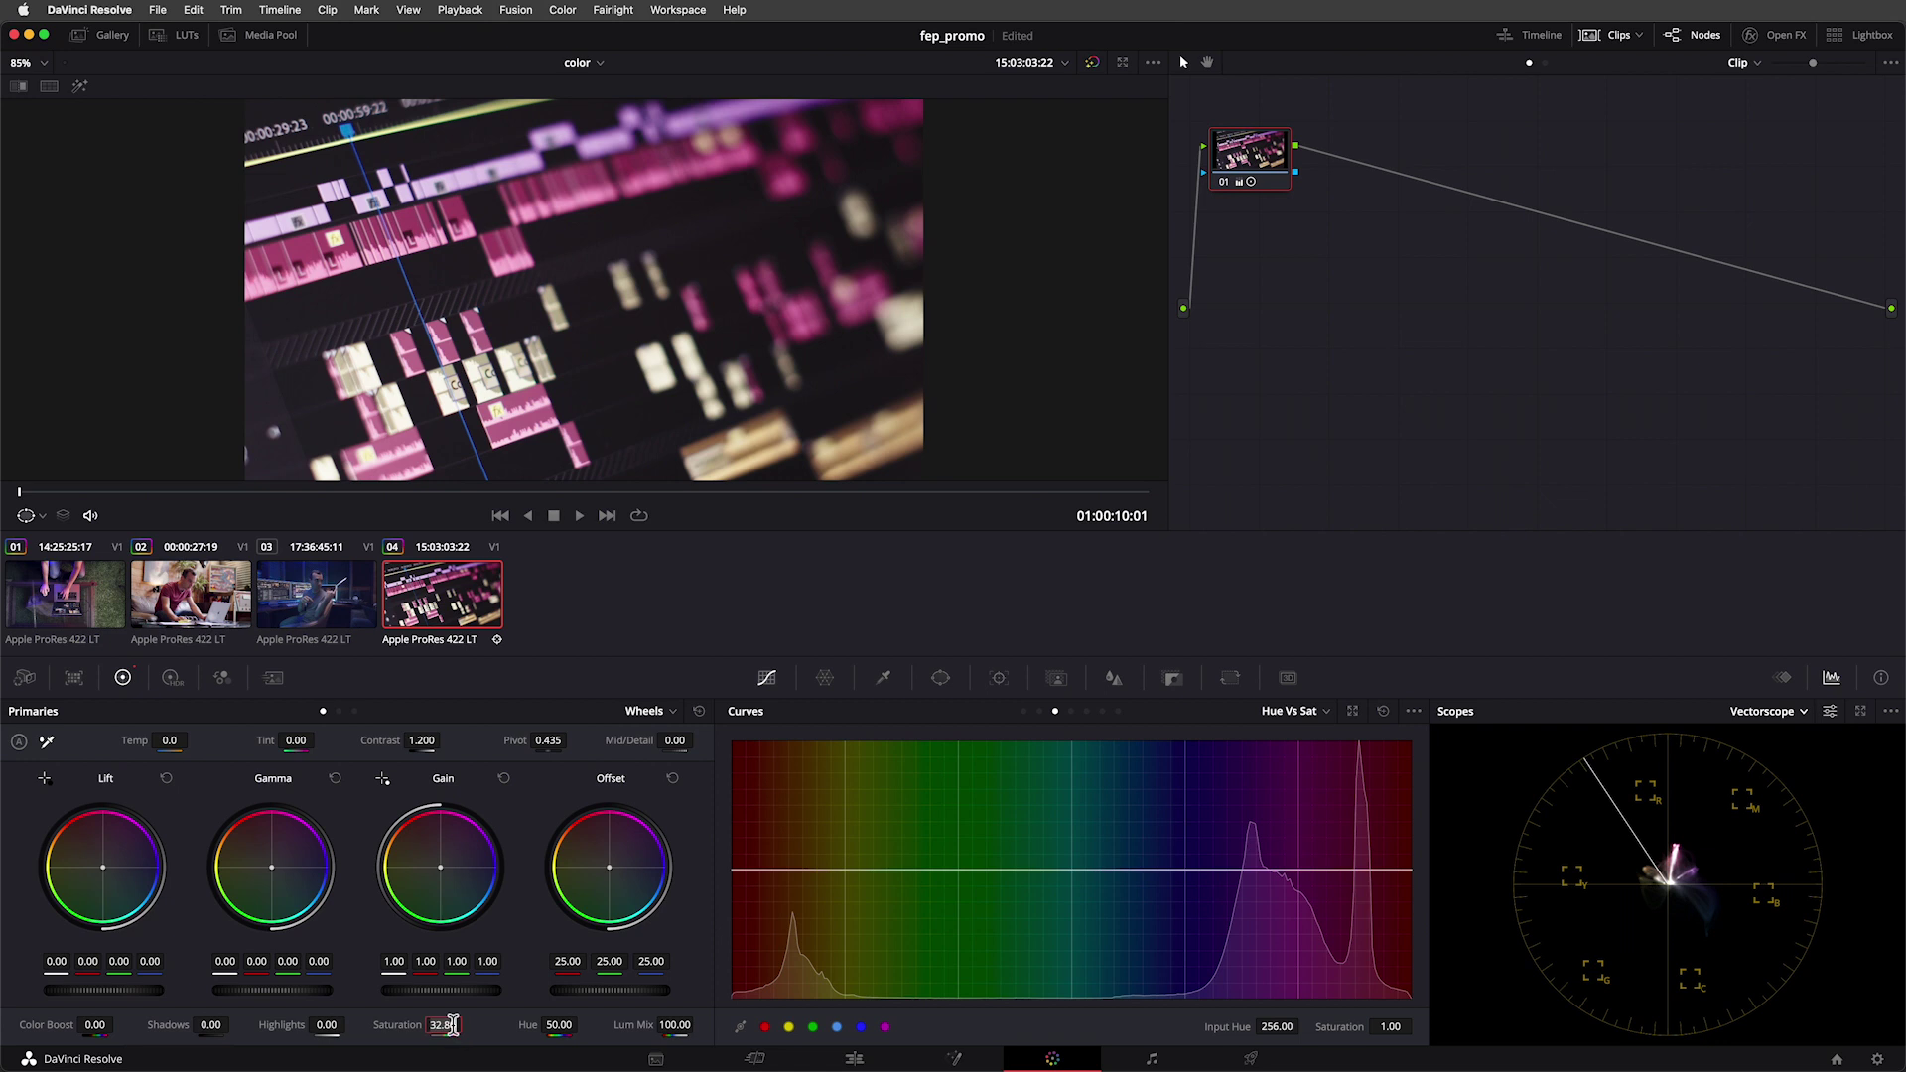
{"action": "key", "text": "Return"}
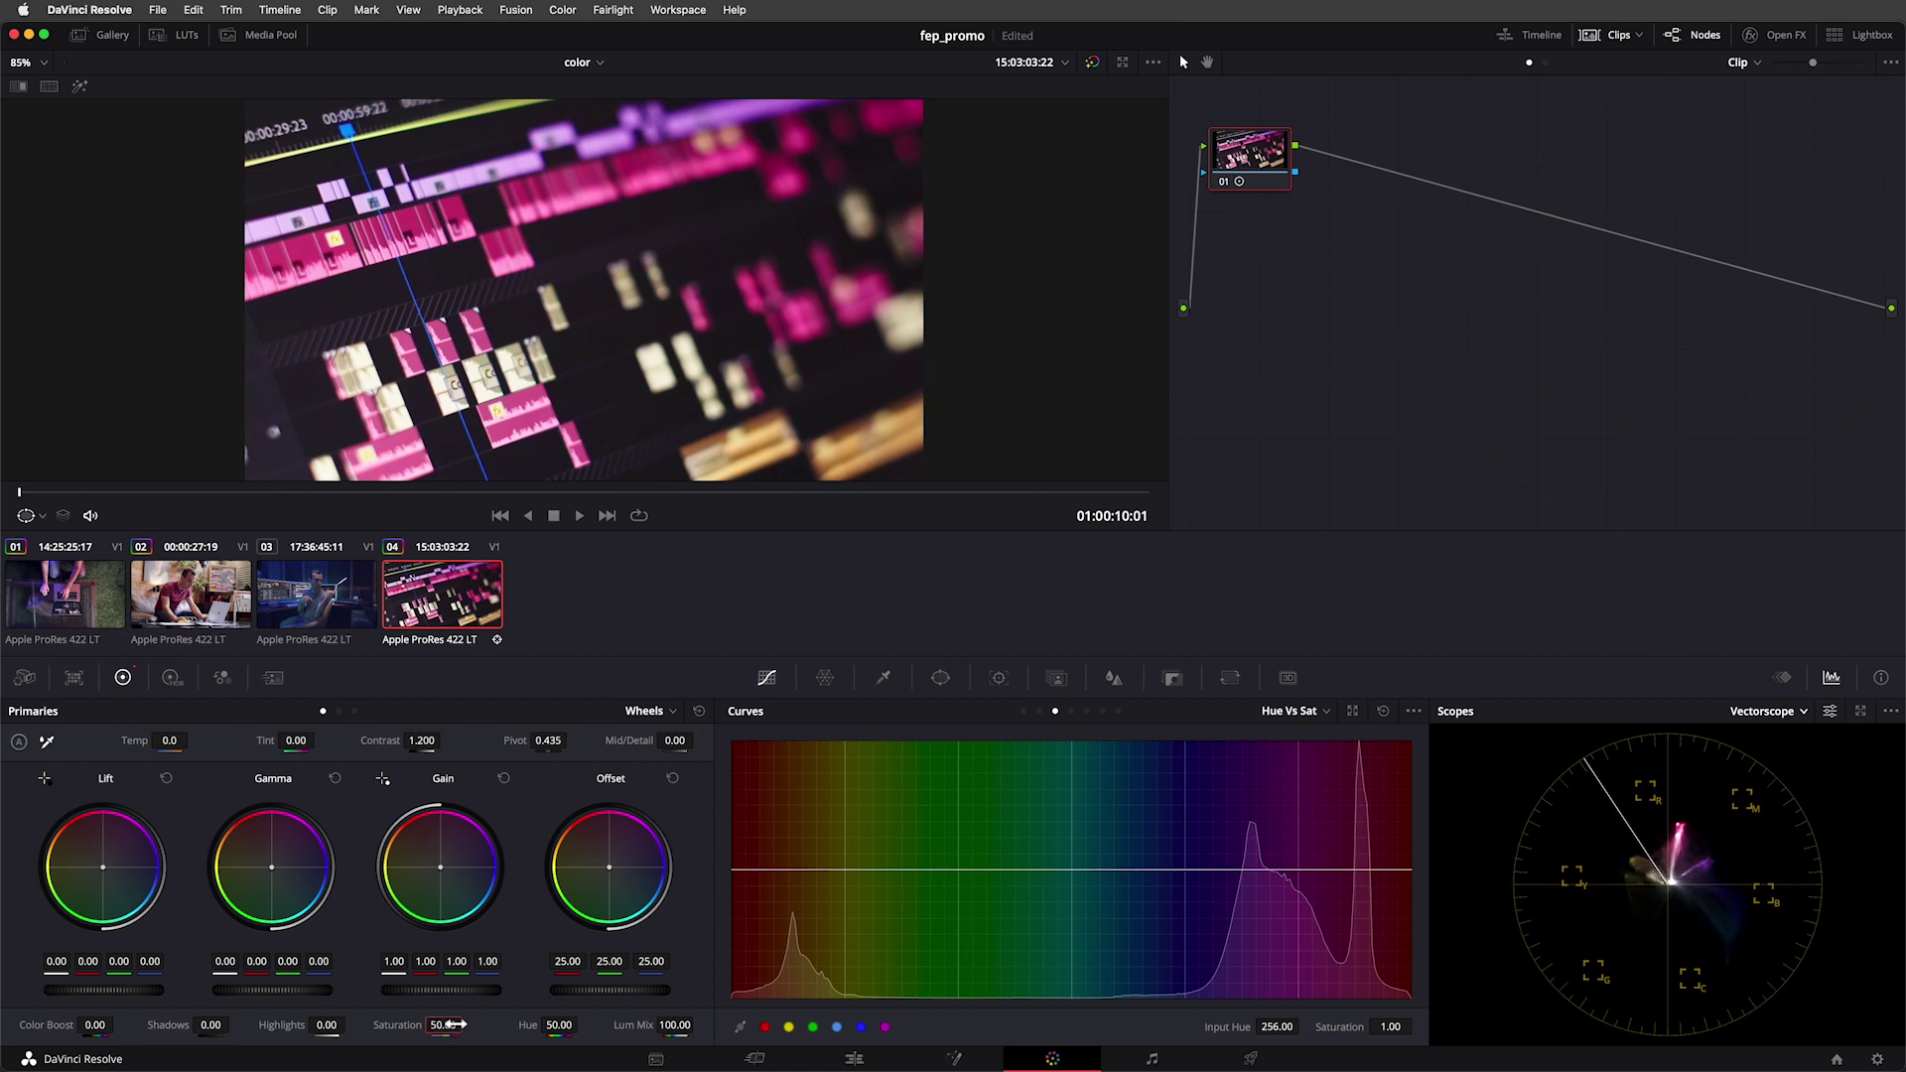
Step: Load clip 03 and shift its Offset warm and green to 31.43, 23.43, 8.97
{"action": "left_click", "coordinate": [318, 602]}
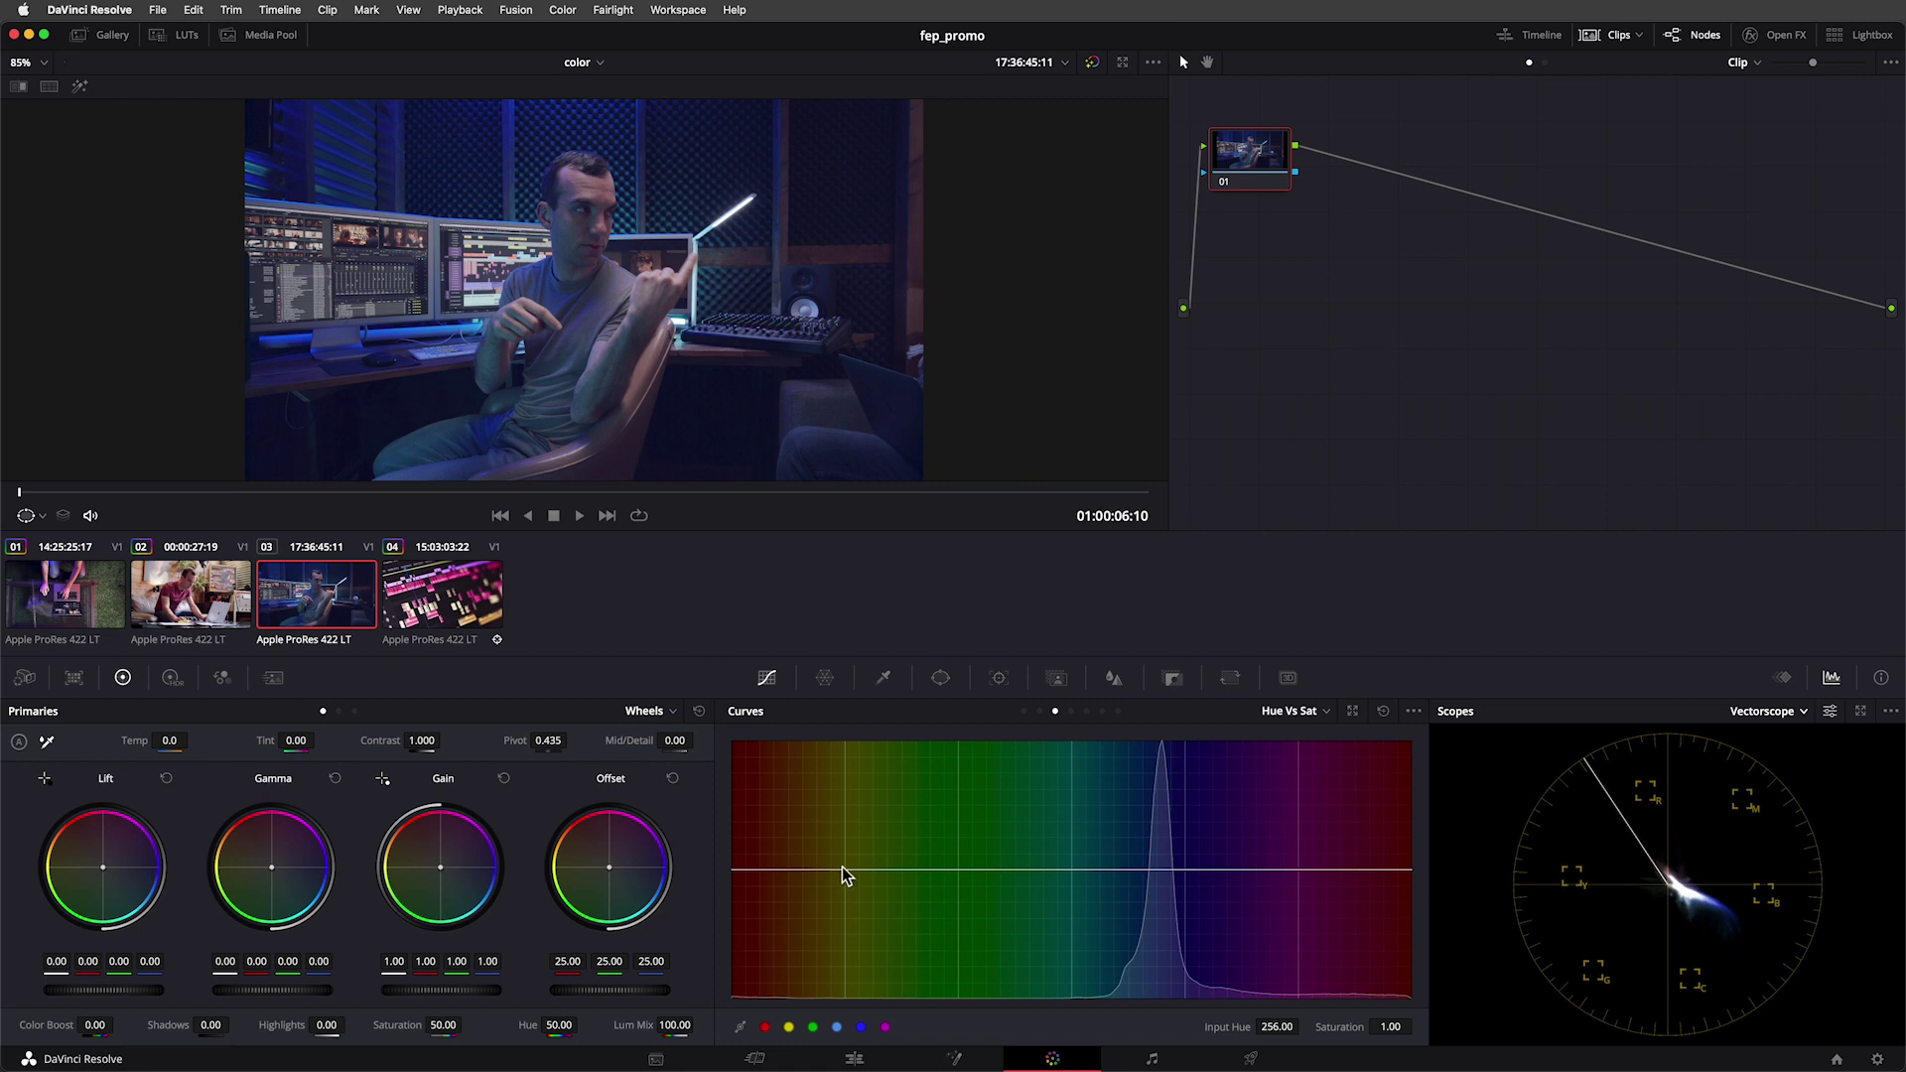
{"action": "left_click_drag", "start_coordinate": [610, 875], "coordinate": [605, 873]}
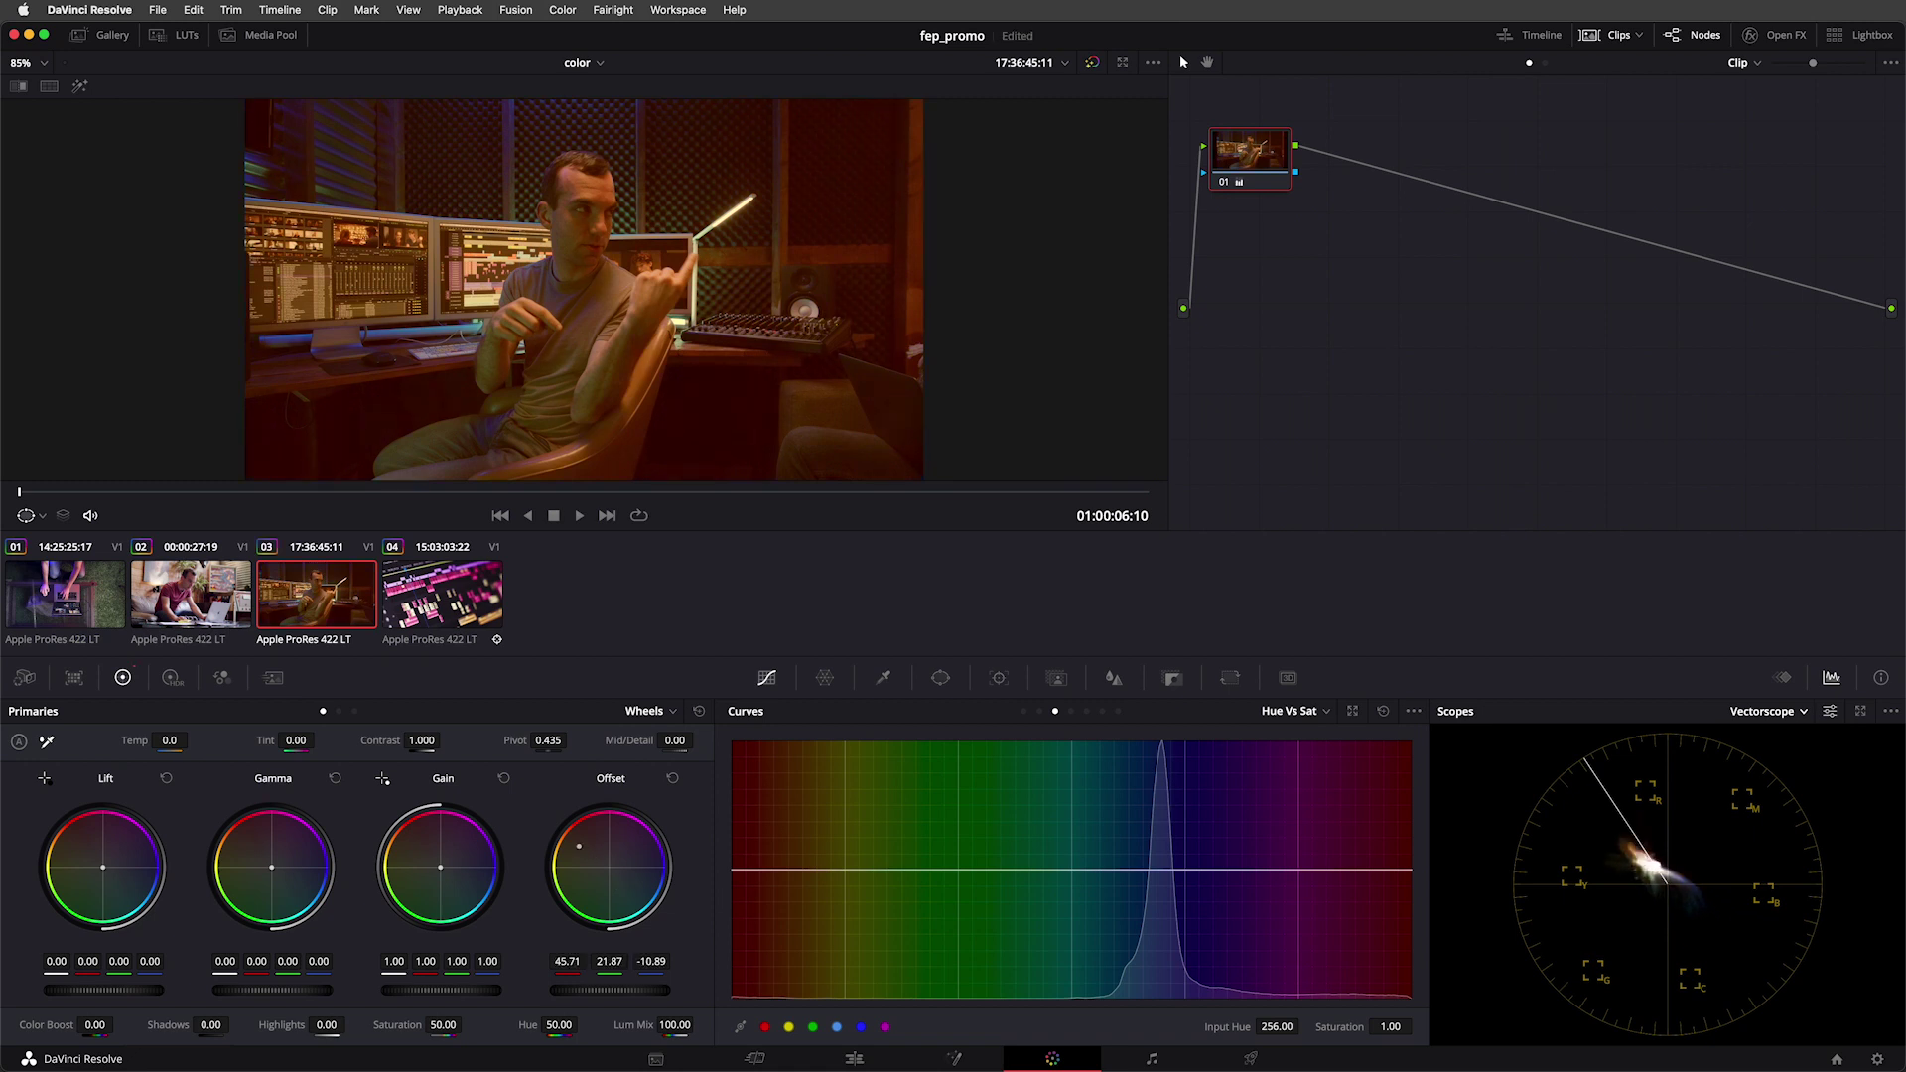
{"action": "mouse_move", "coordinate": [579, 846]}
{"action": "left_mouse_down"}
{"action": "mouse_move", "coordinate": [562, 886]}
{"action": "mouse_move", "coordinate": [596, 860]}
{"action": "left_mouse_up"}
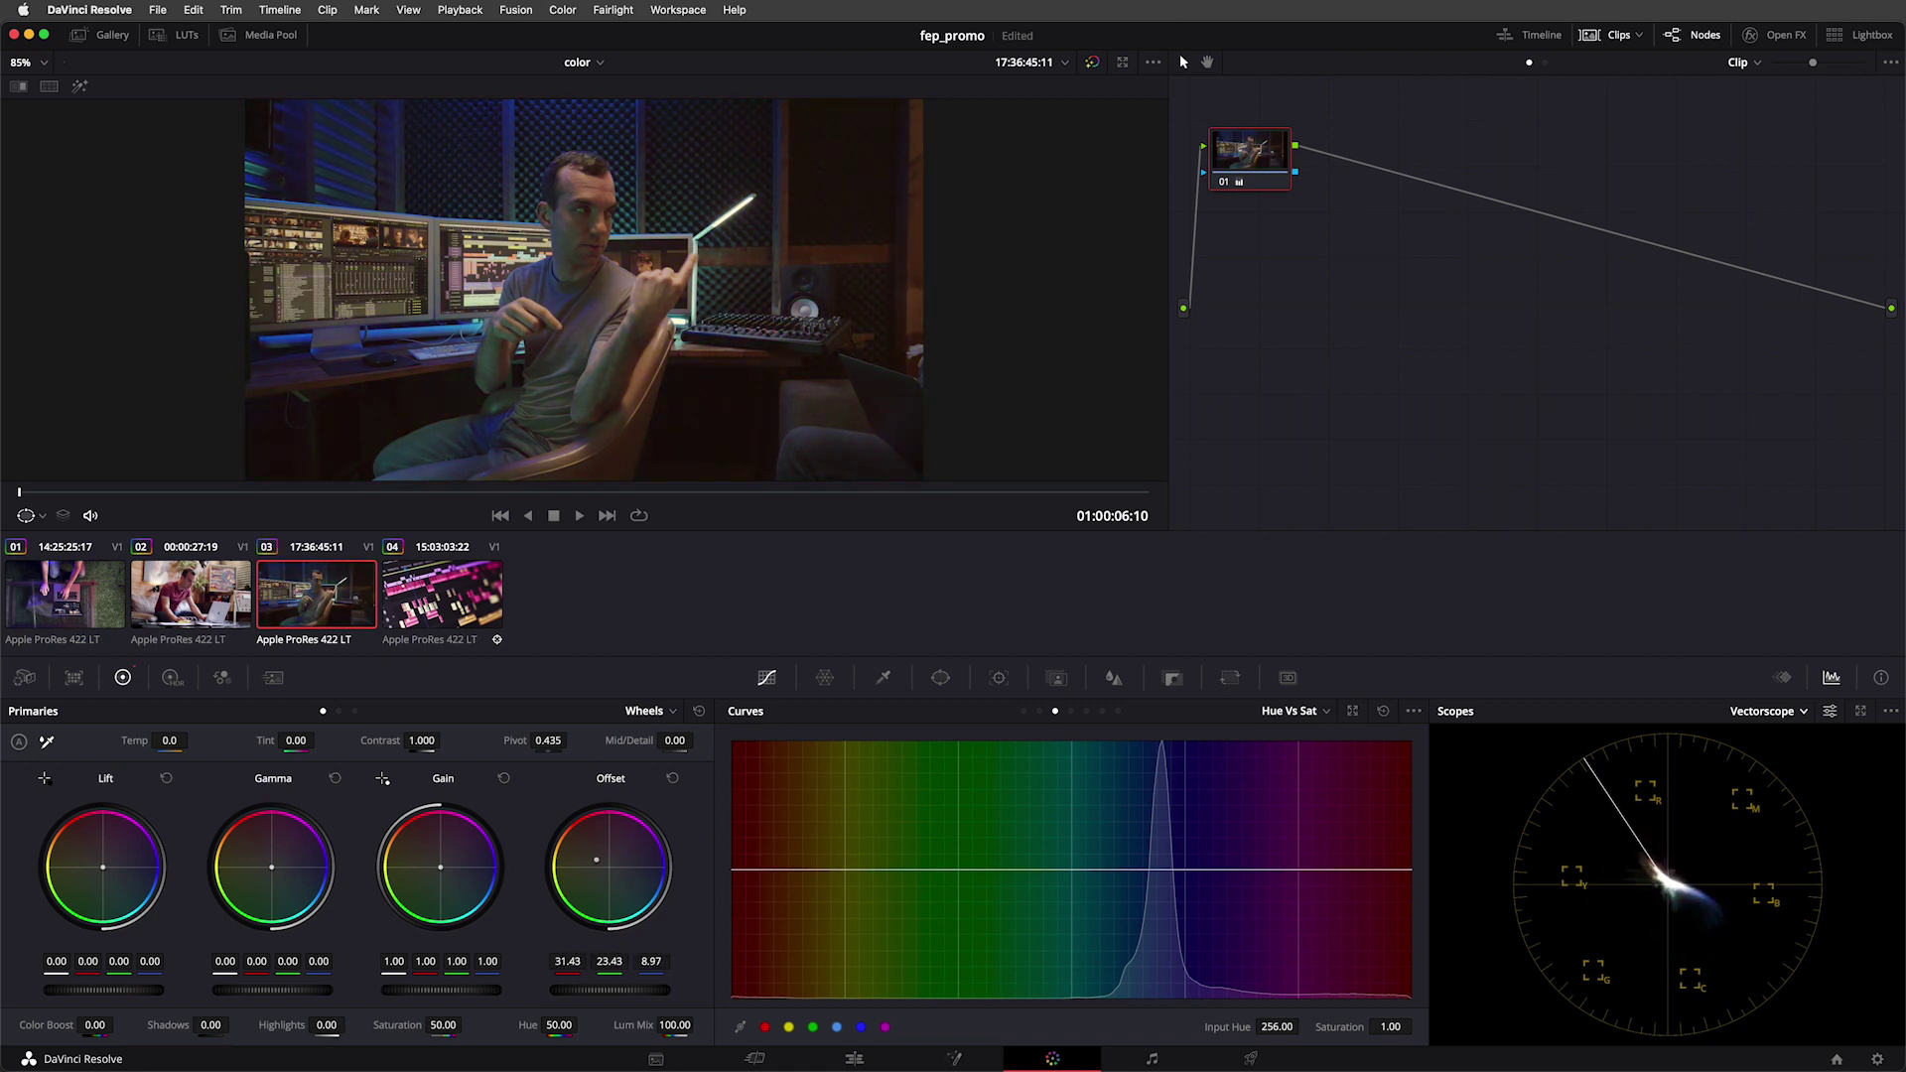